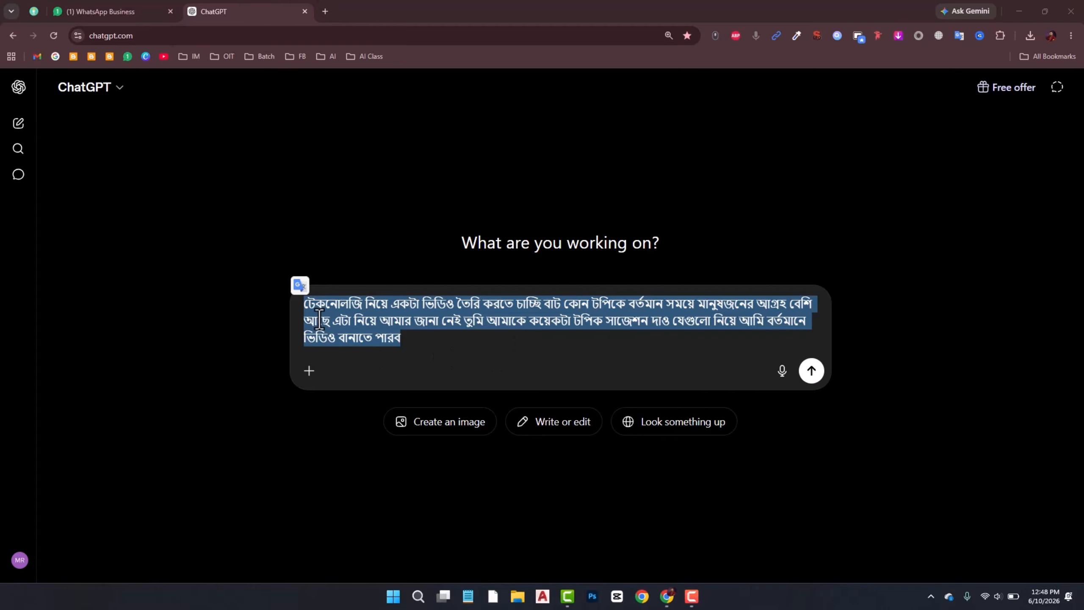
Send the prepared Bengali prompt asking for technology video topics of current interest and look through the suggestions.
left_click(812, 375)
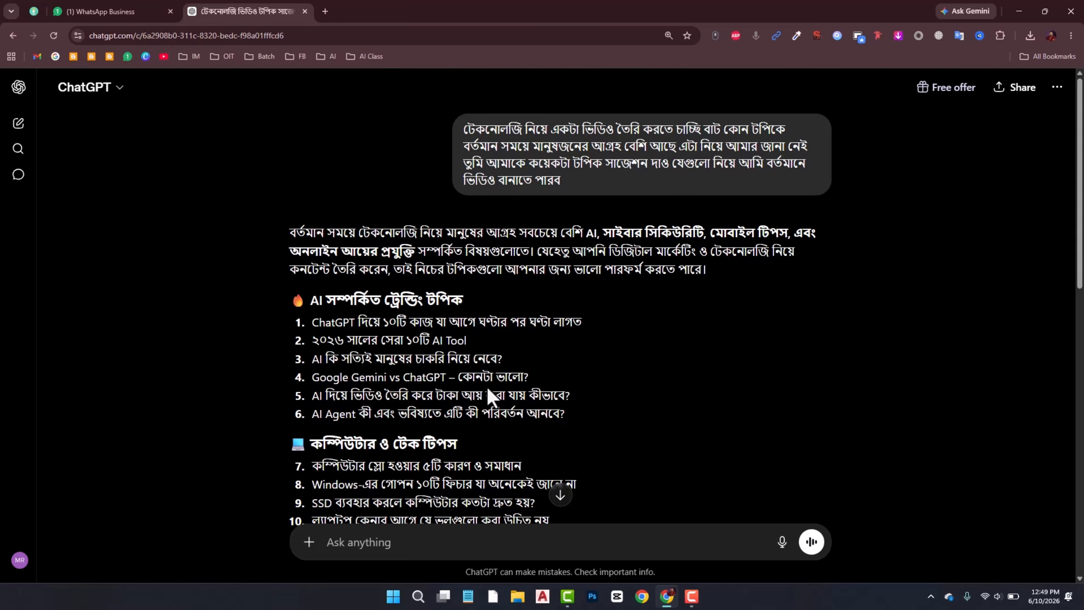
scroll(424, 403, "down", 4)
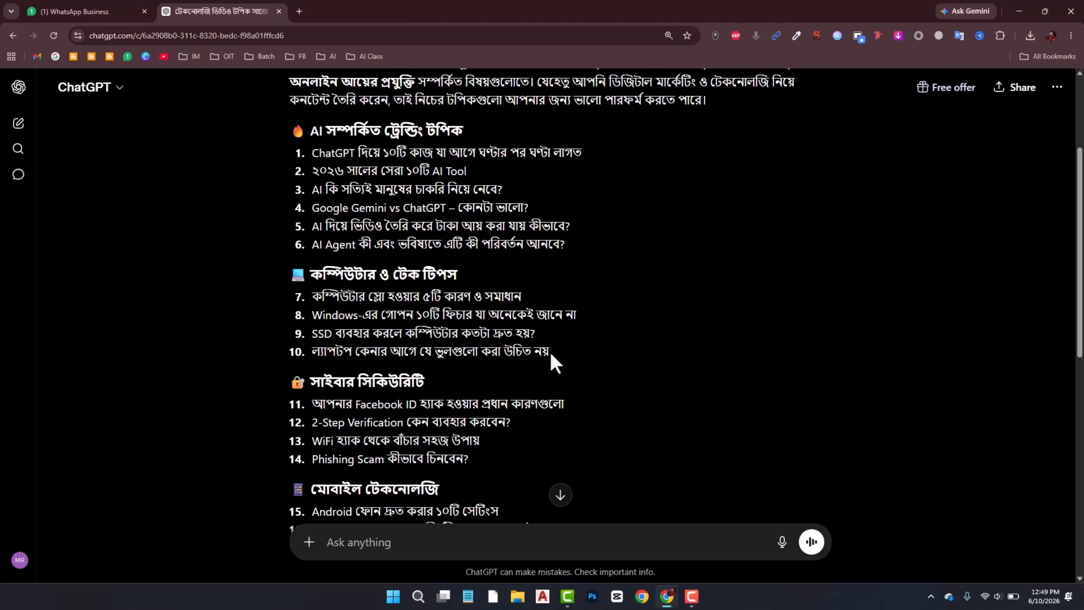
Copy suggested topic 10, "ল্যাপটপ কেনার আগে যে ভুলগুলো করা উচিত নয়", into the chat's message field.
left_click_drag(549, 351, 317, 355)
key("ctrl+c")
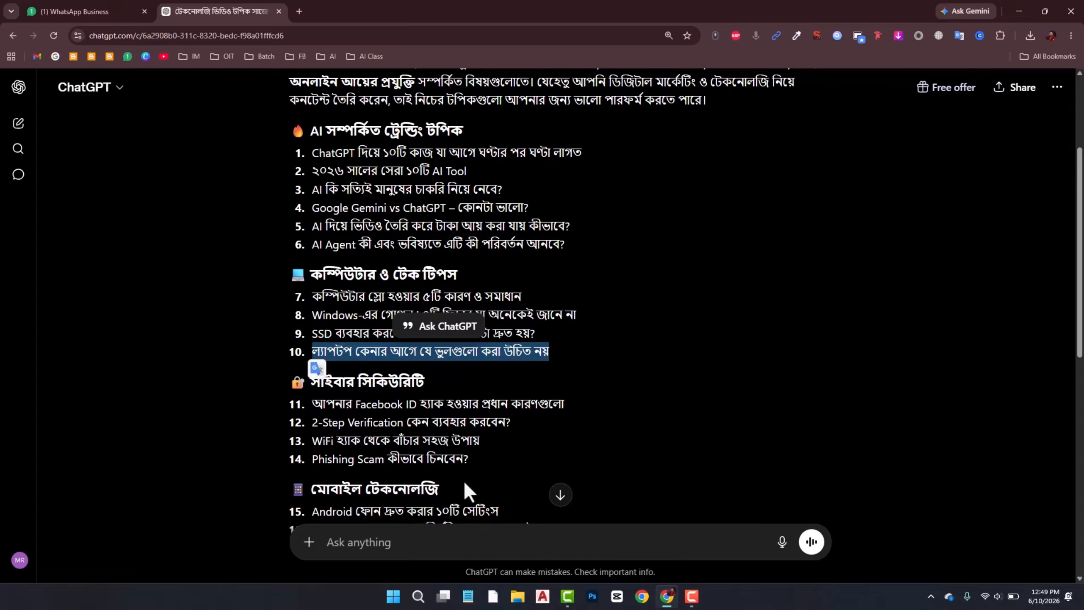
left_click(426, 543)
key("ctrl+v")
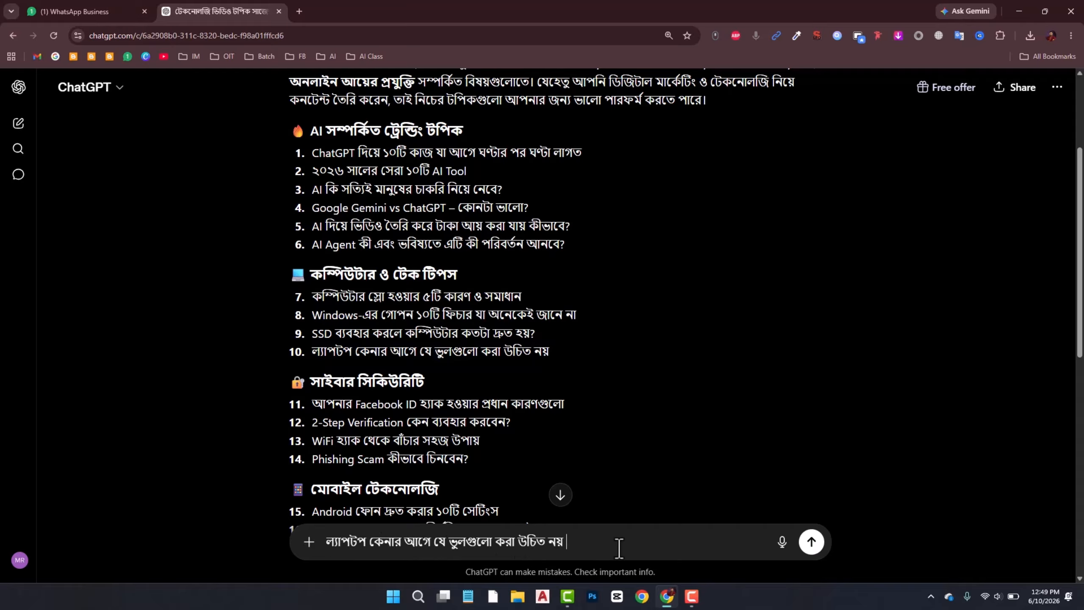
Dictate in Bengali a request for a professional one to one-and-a-half minute video script with hooks on this topic, and send it.
left_click(756, 36)
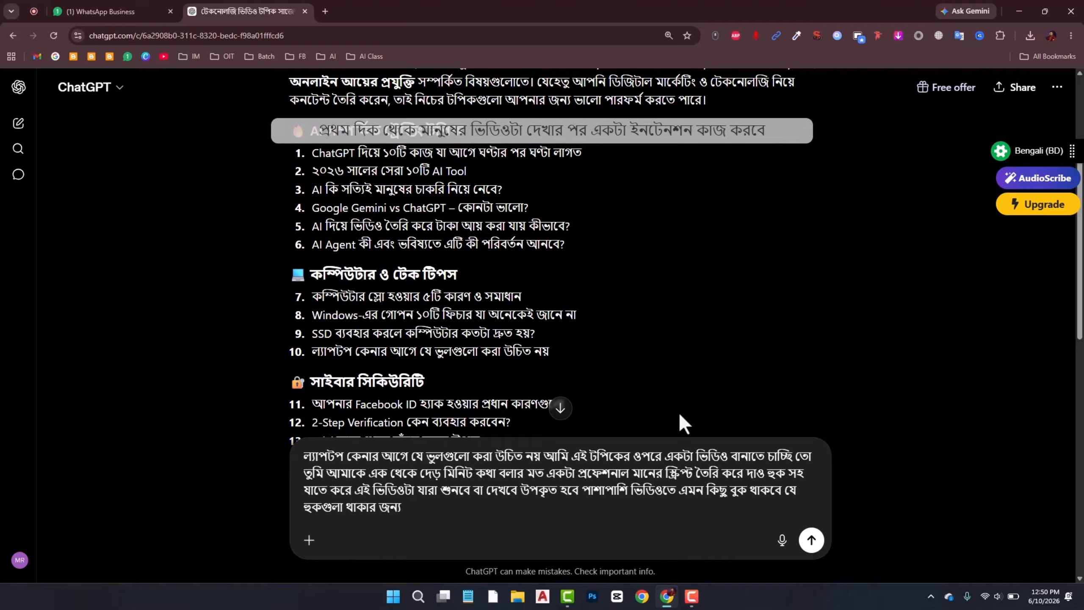
left_click(758, 34)
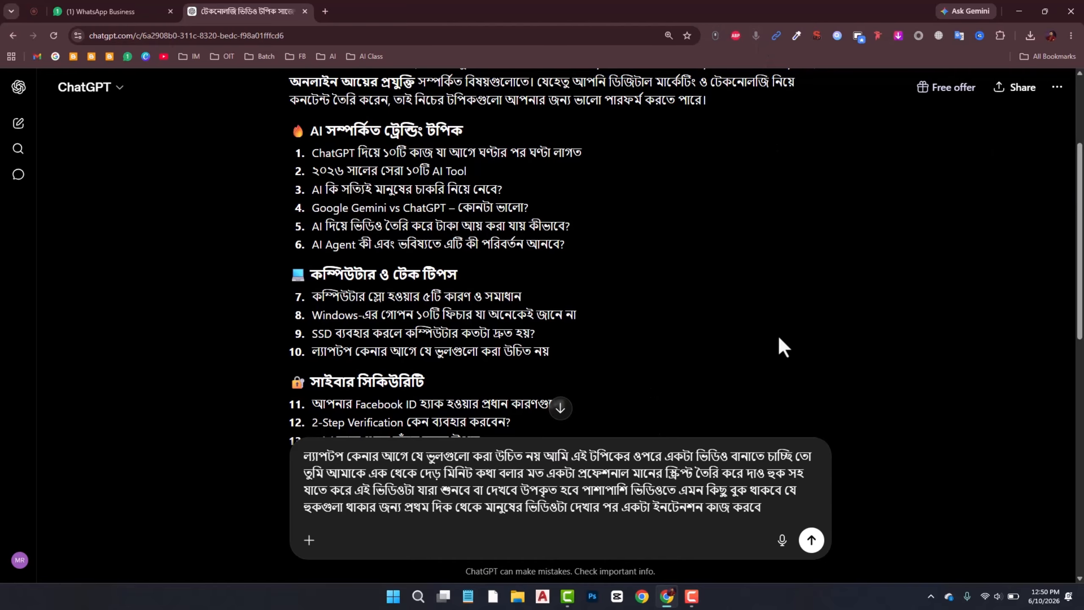
key("Return")
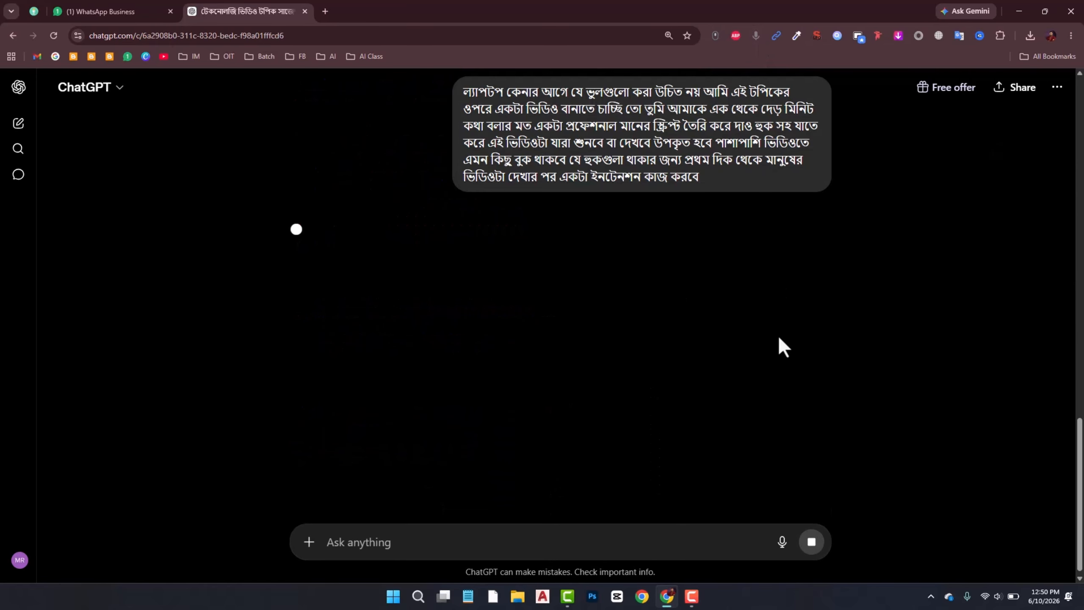
left_click(690, 595)
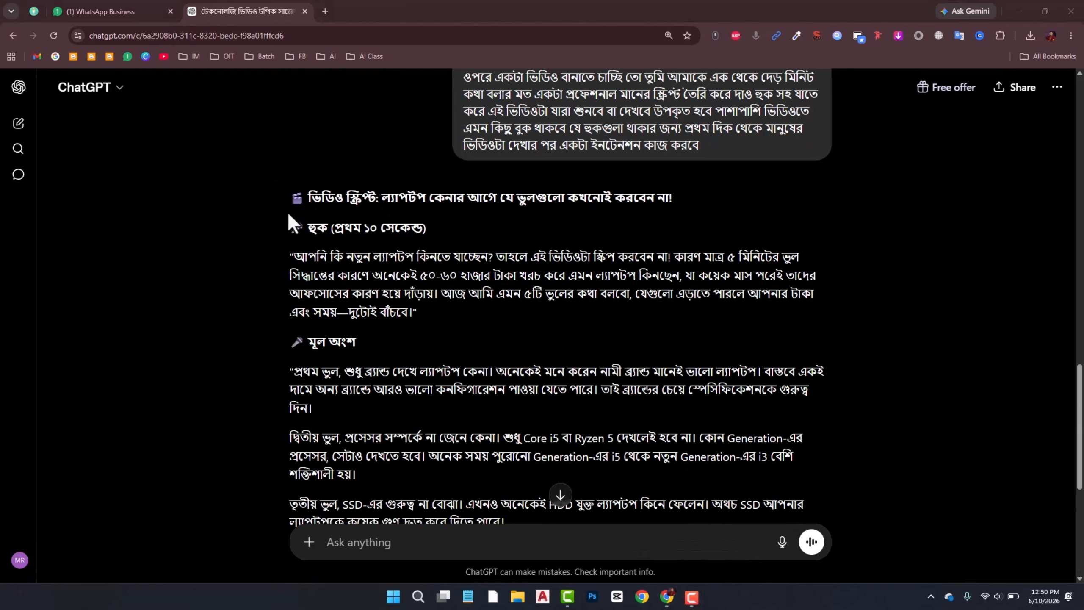
Examine the generated laptop video script from the opening hook through the listed mistakes to the closing call to action.
left_click_drag(310, 230, 327, 232)
left_click(468, 239)
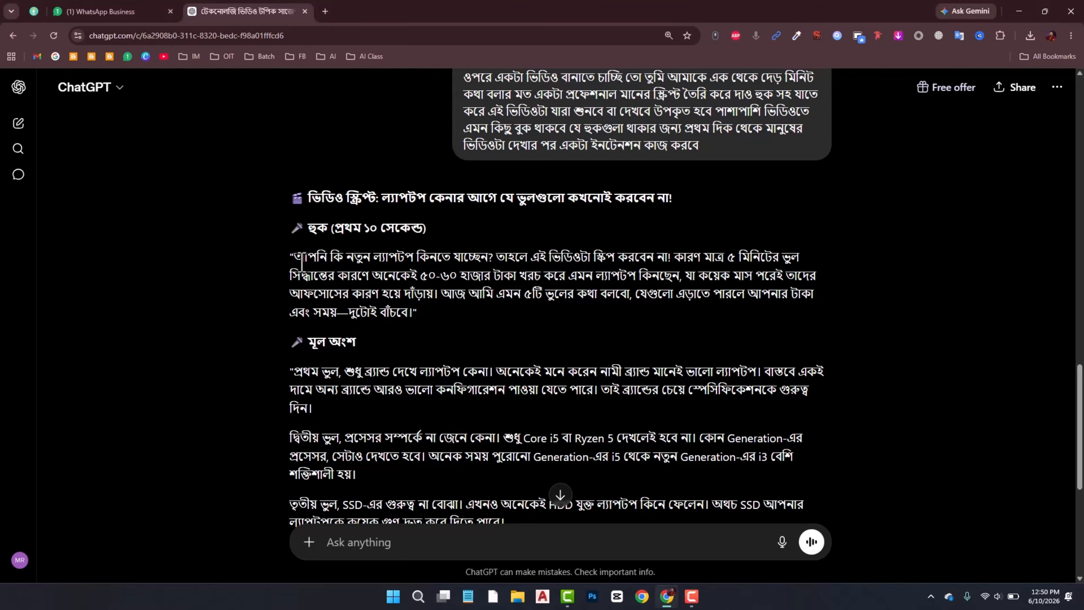
left_click_drag(295, 257, 667, 257)
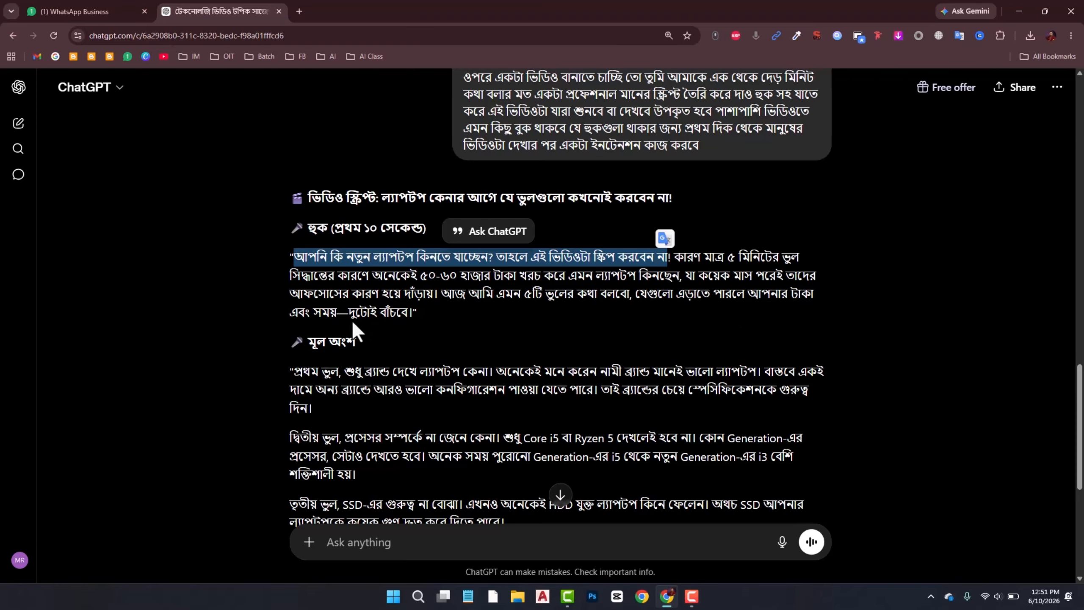
scroll(408, 331, "down", 1)
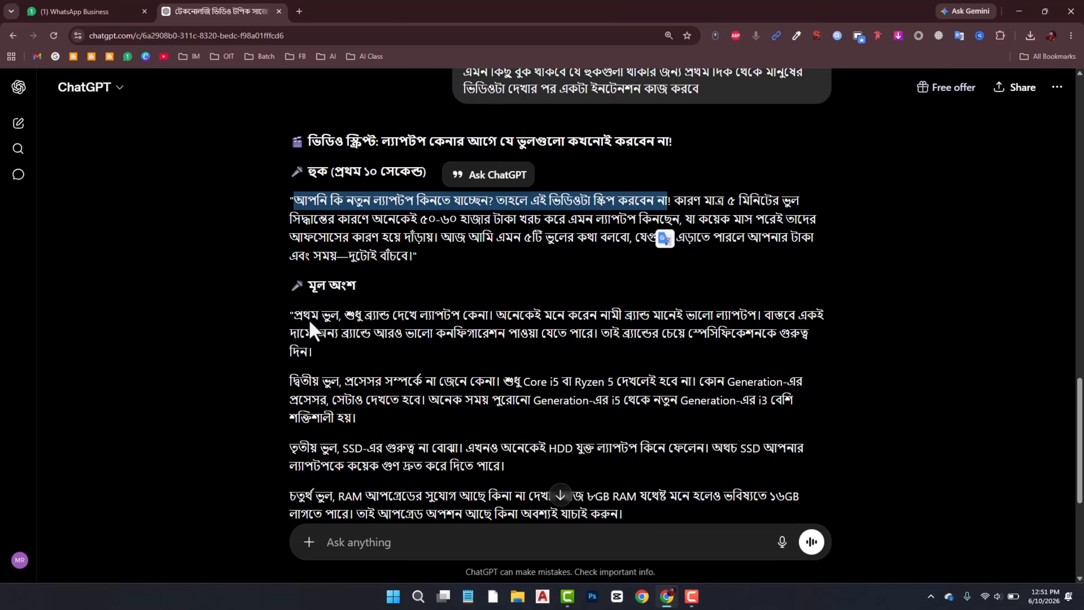
left_click_drag(293, 316, 331, 316)
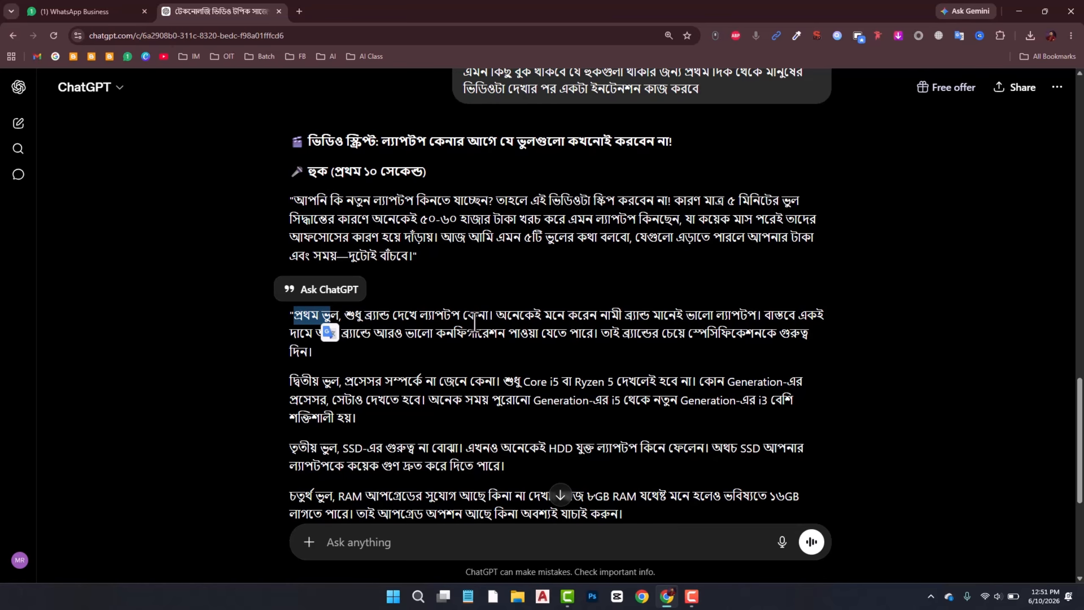
left_click_drag(290, 380, 436, 384)
scroll(414, 409, "down", 1)
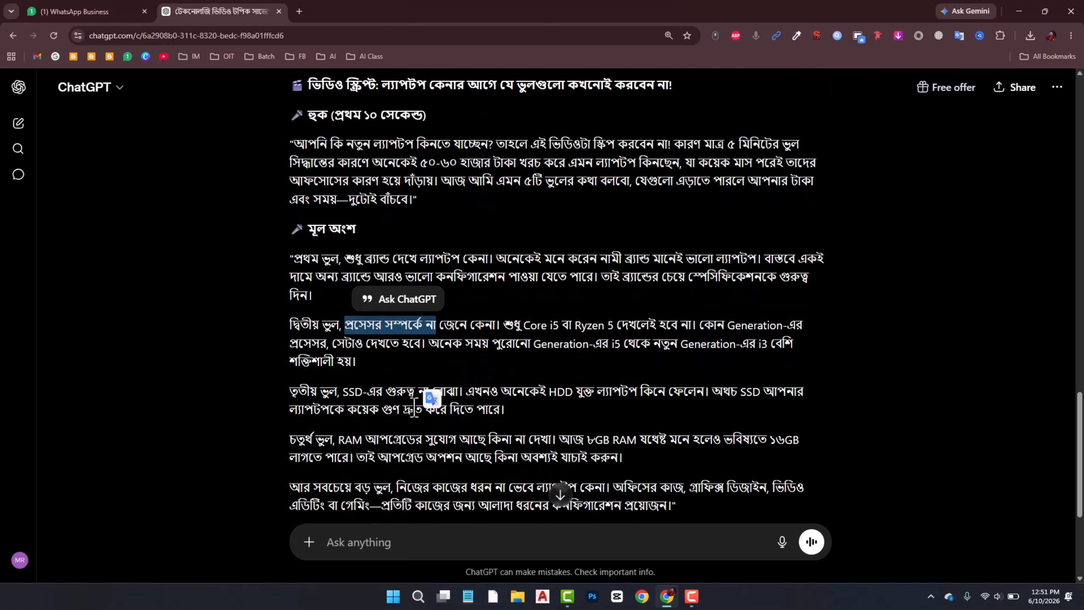
left_click_drag(298, 391, 401, 384)
scroll(462, 399, "down", 1)
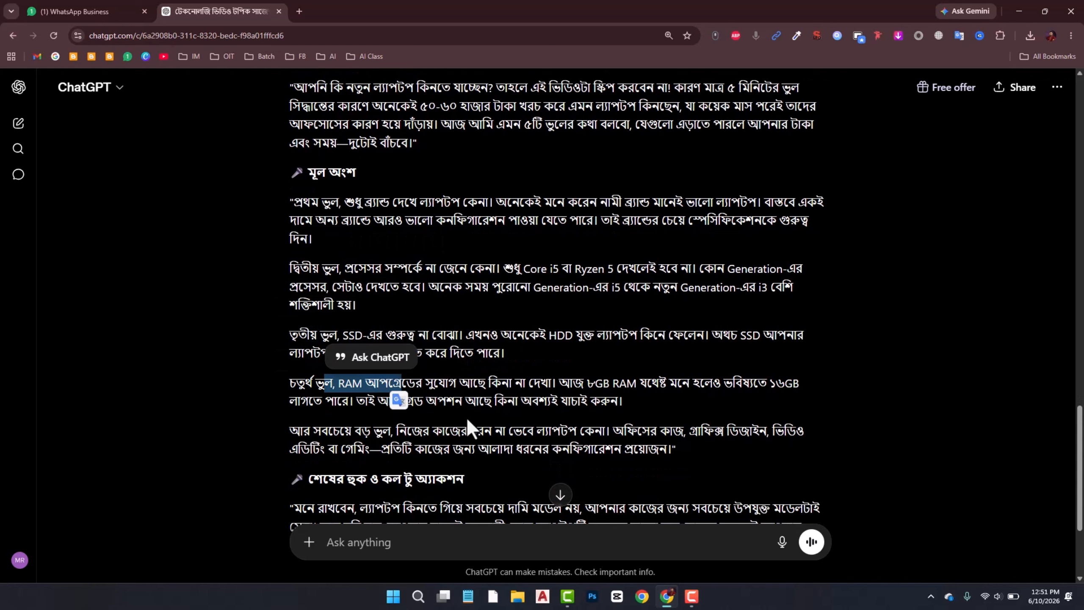
scroll(468, 413, "down", 2)
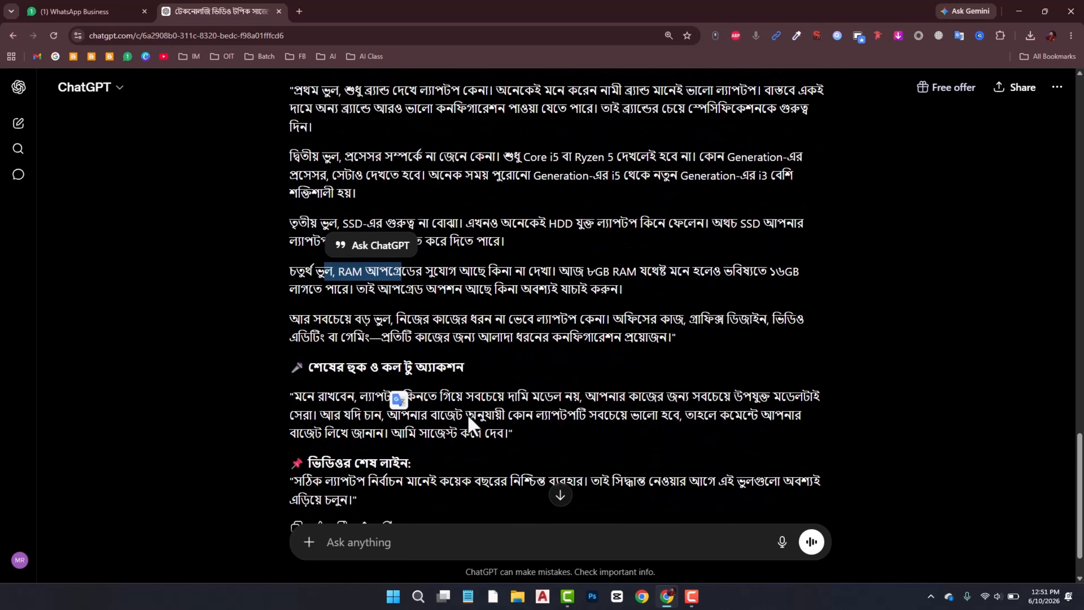
left_click(329, 324)
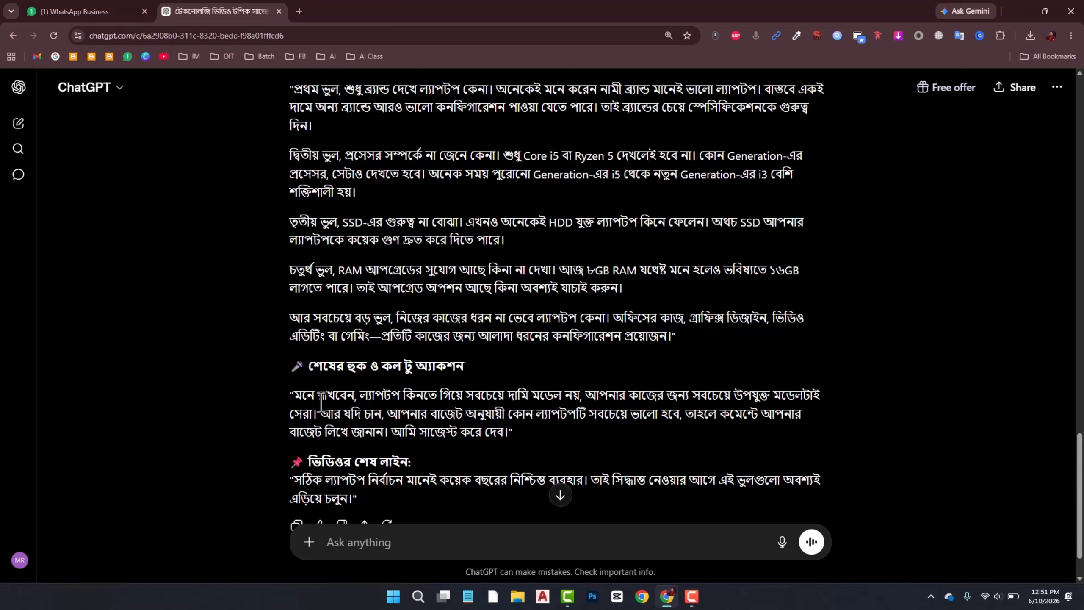
left_click_drag(294, 394, 317, 426)
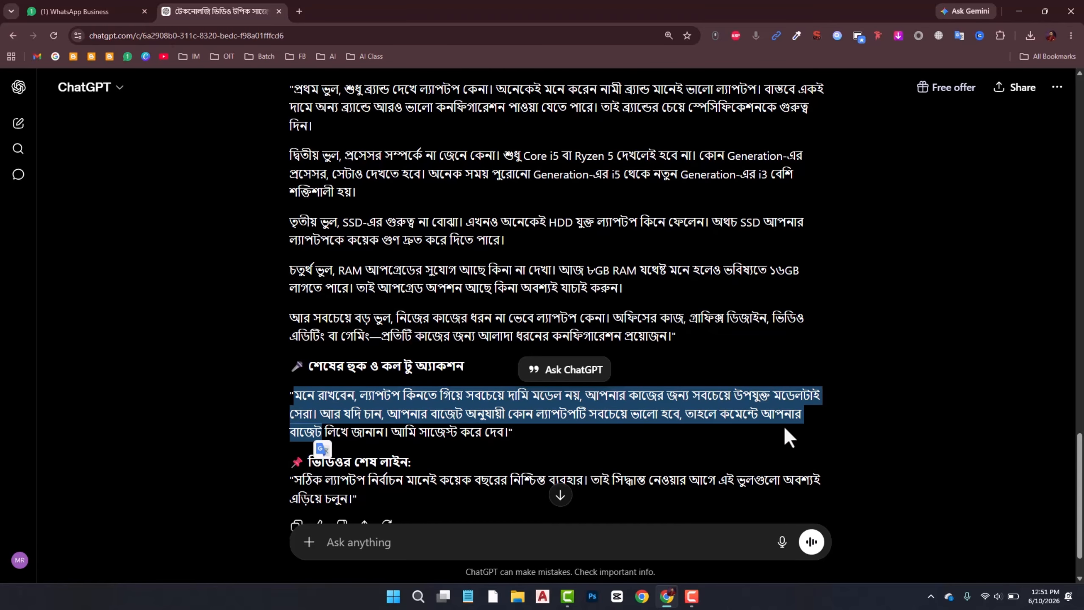
Compare the script's opening hook paragraph with its closing hook and call-to-action paragraph.
scroll(633, 393, "up", 5)
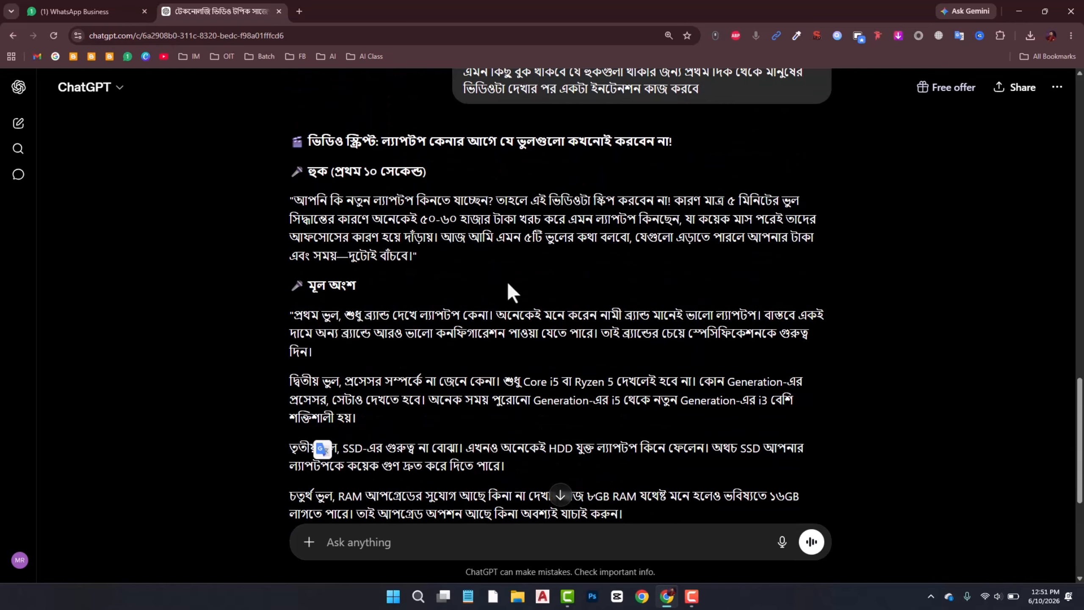
left_click_drag(436, 254, 288, 206)
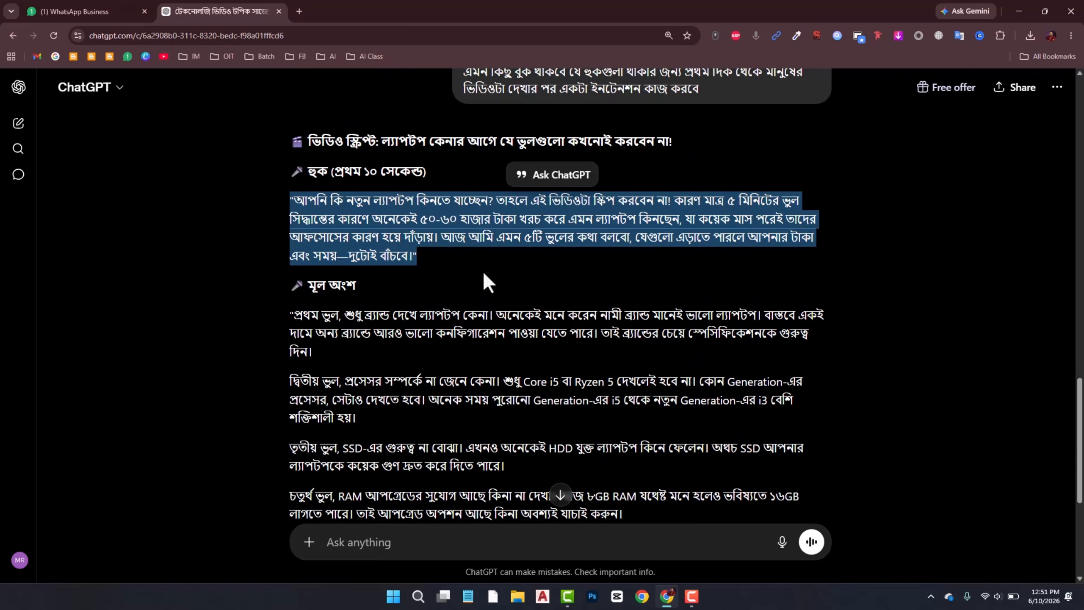
scroll(343, 317, "down", 4)
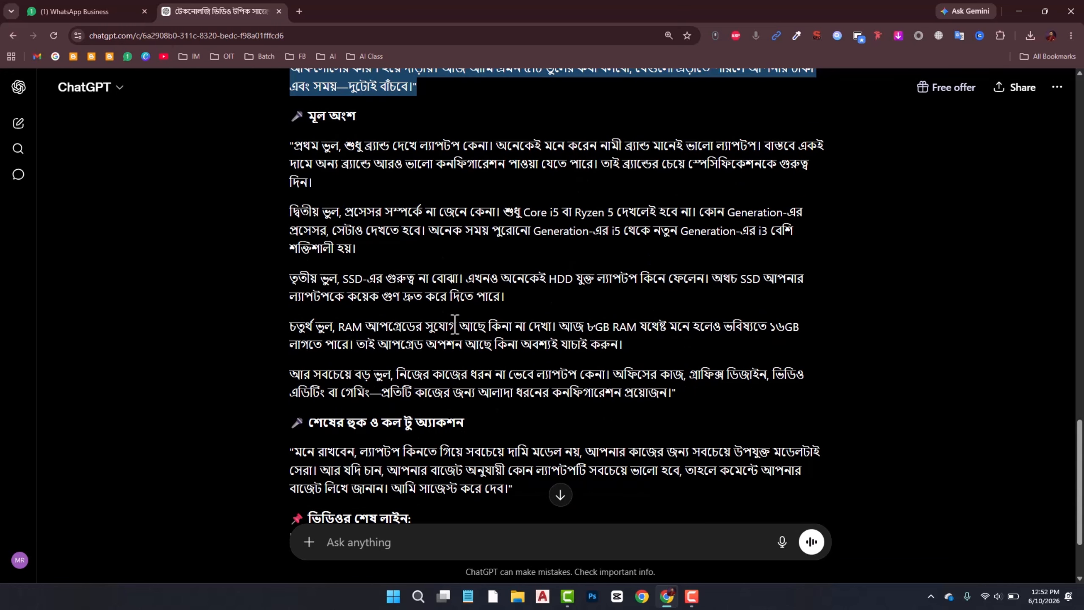
scroll(456, 333, "down", 3)
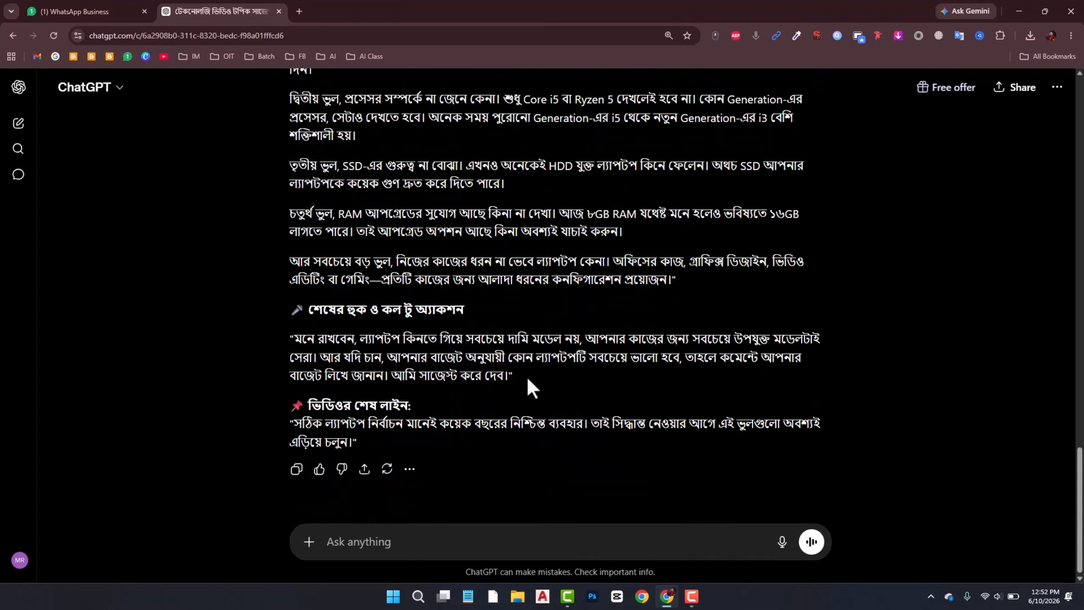
left_click_drag(526, 376, 296, 342)
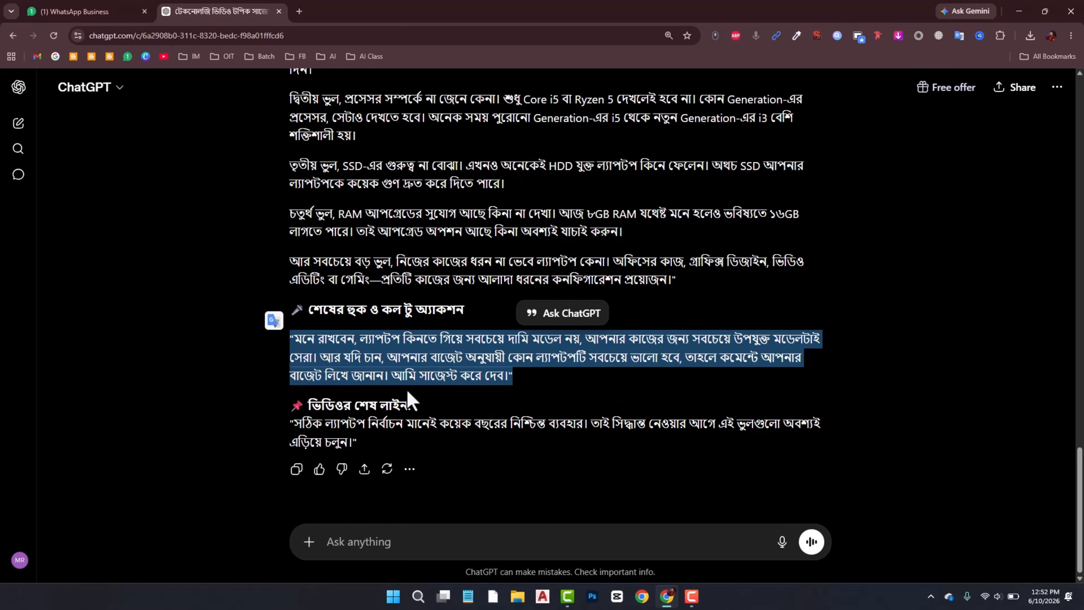
Dictate in Bengali that the first hook is too plain and a more professional one is needed, and send the message.
left_click(386, 542)
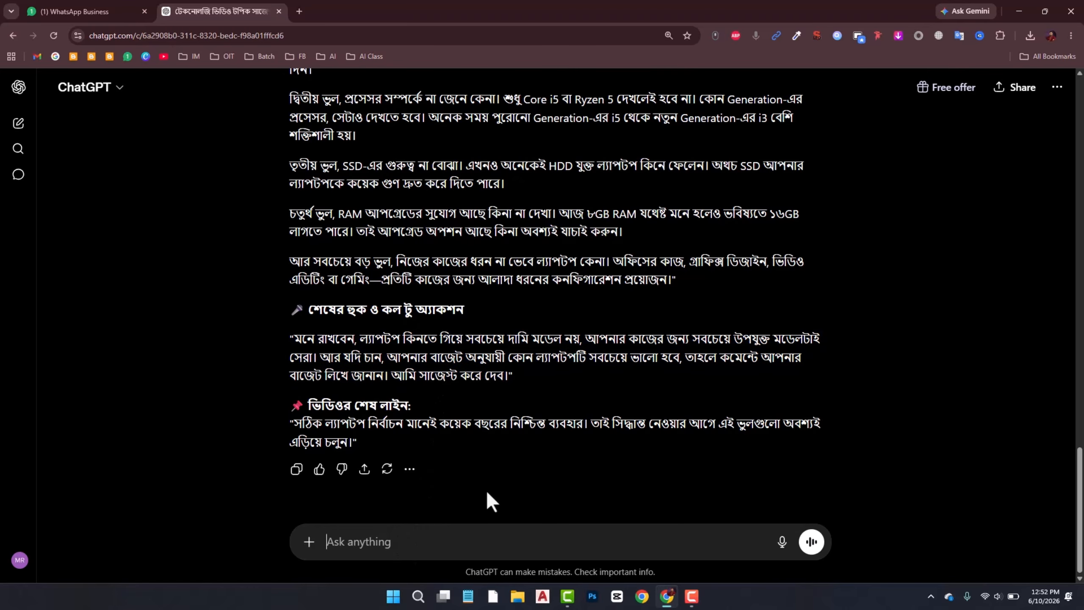
left_click(755, 36)
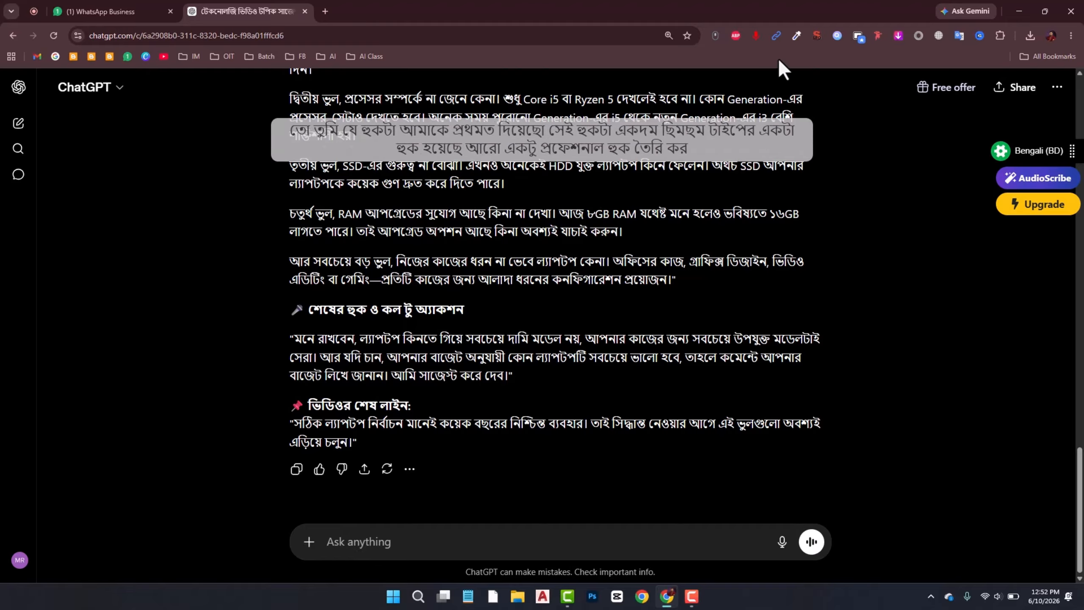
left_click(756, 36)
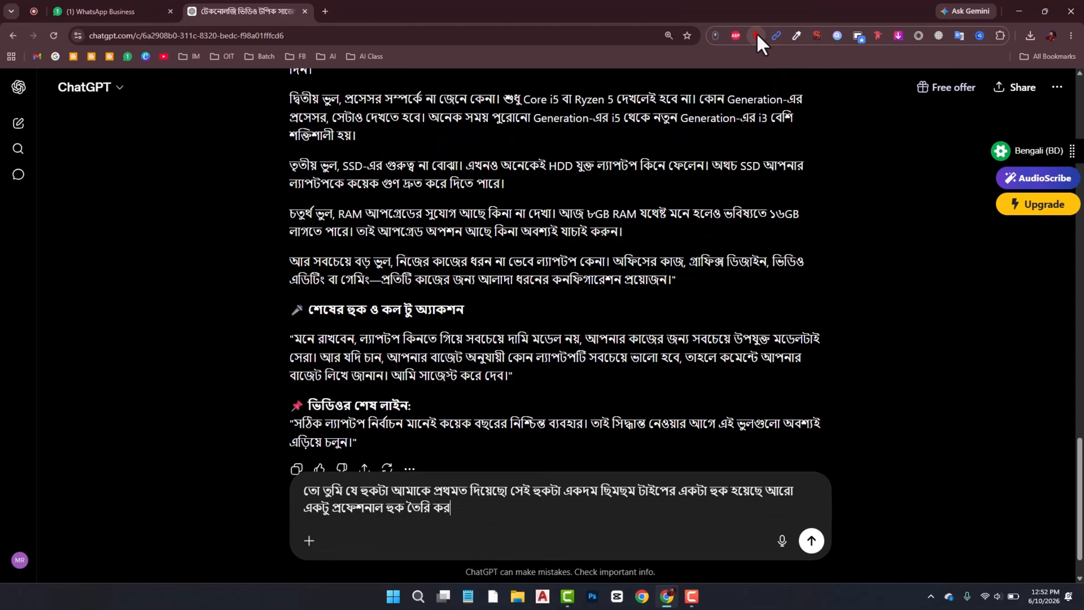
left_click(806, 542)
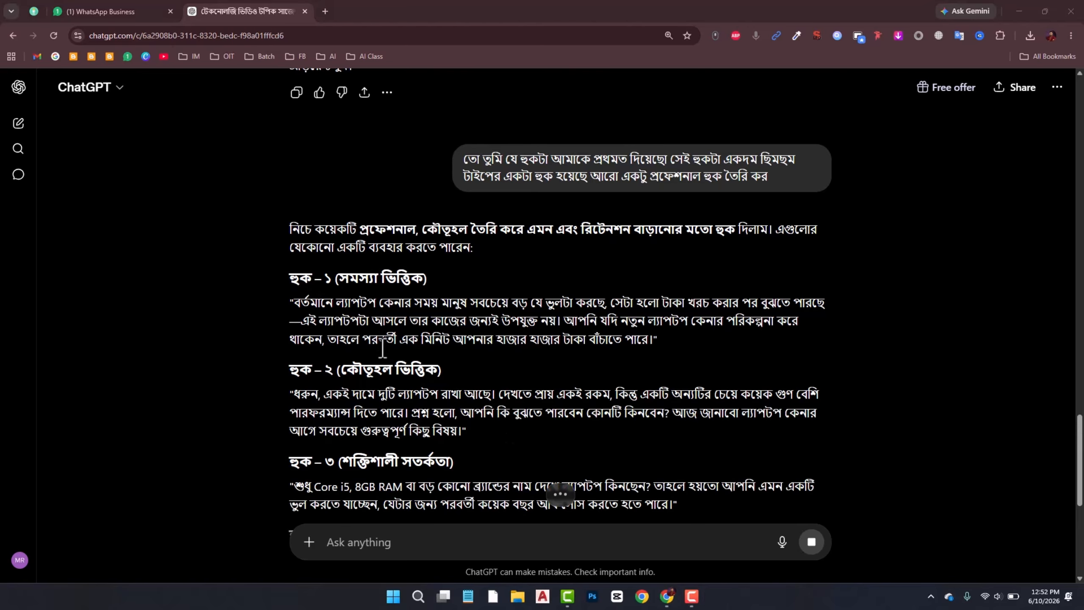
Review the suggested hooks and copy the text of hook ৩ (শক্তিশালী সতর্কতা), without its quotation marks.
scroll(382, 348, "down", 2)
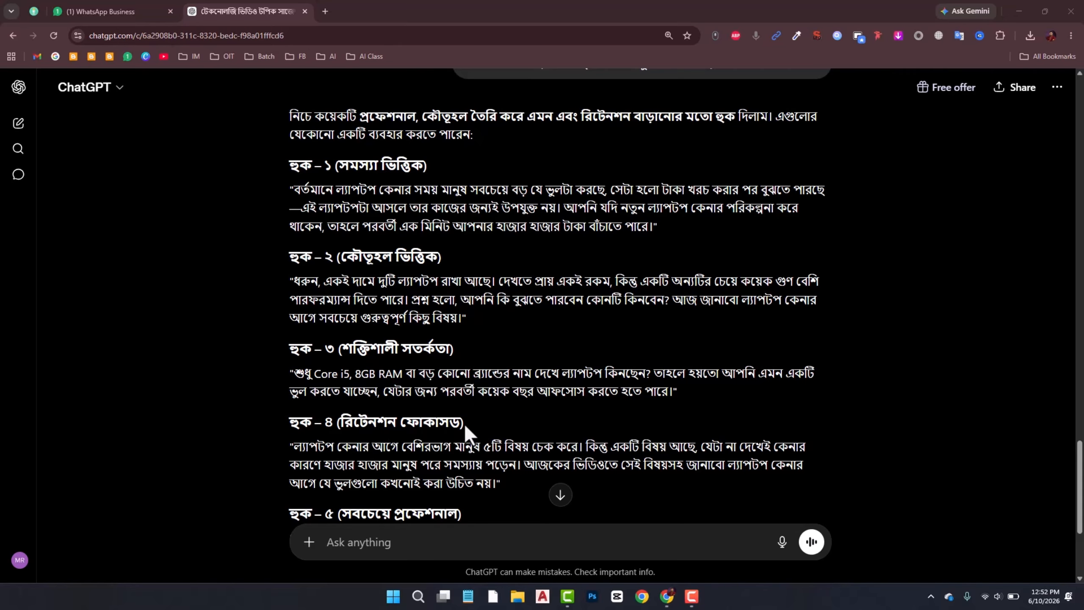
scroll(474, 430, "down", 1)
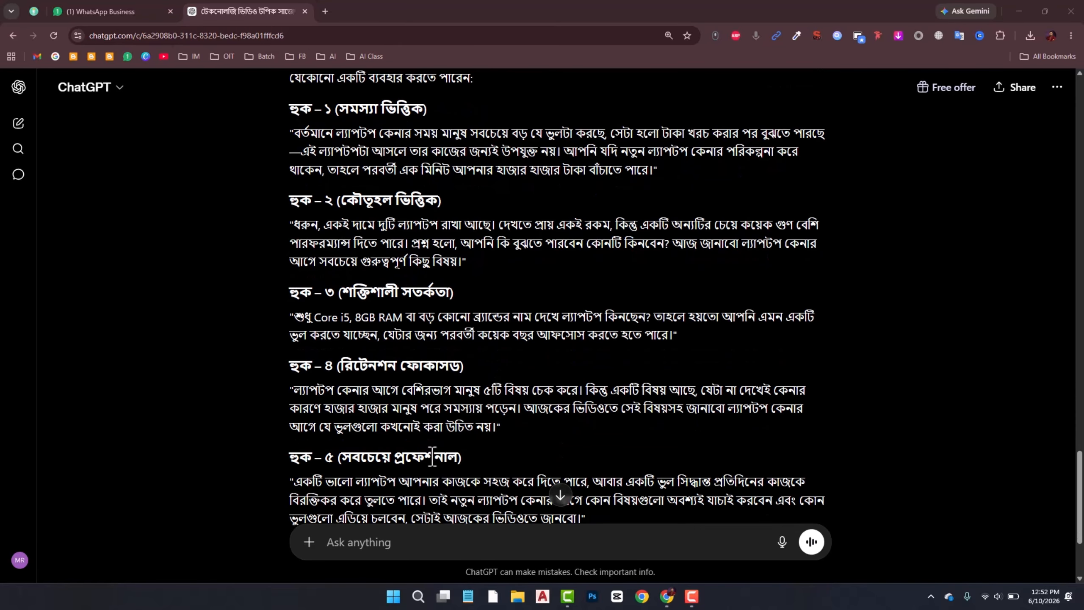
scroll(431, 457, "up", 4)
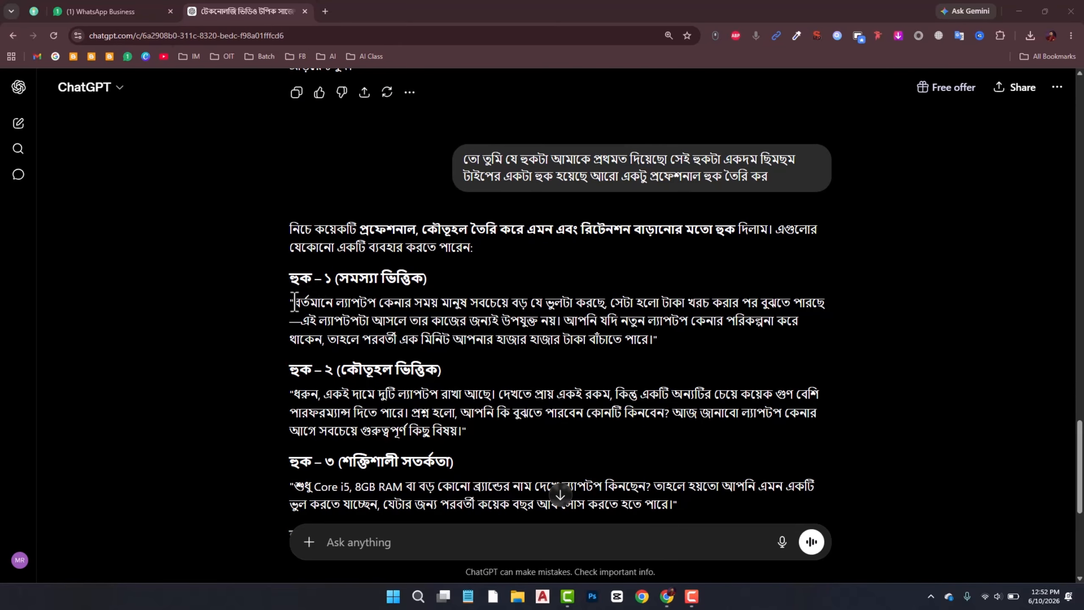
left_click_drag(294, 302, 607, 304)
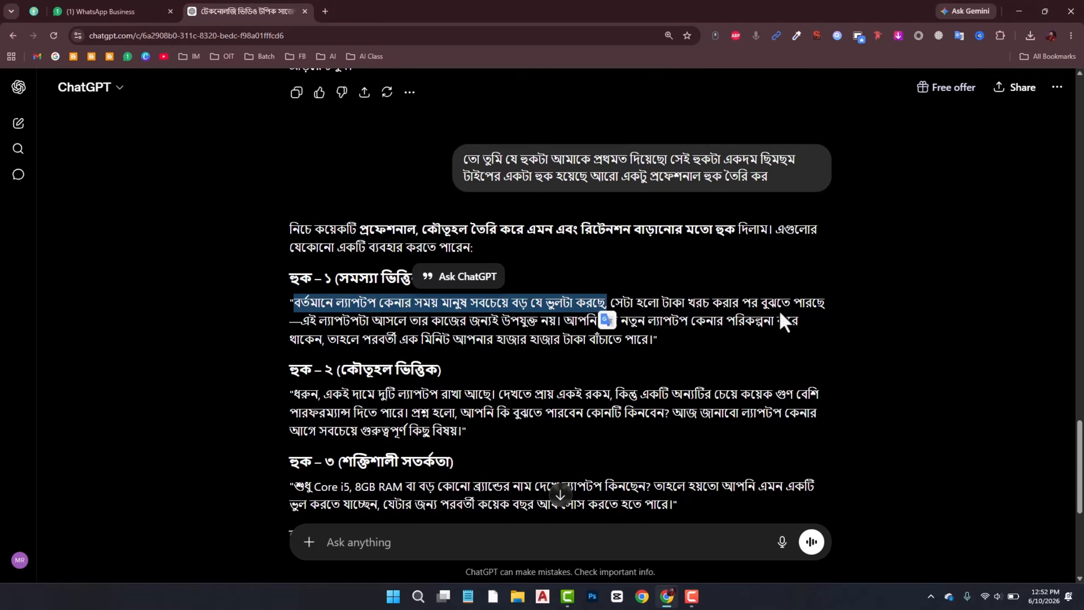
scroll(324, 390, "down", 3)
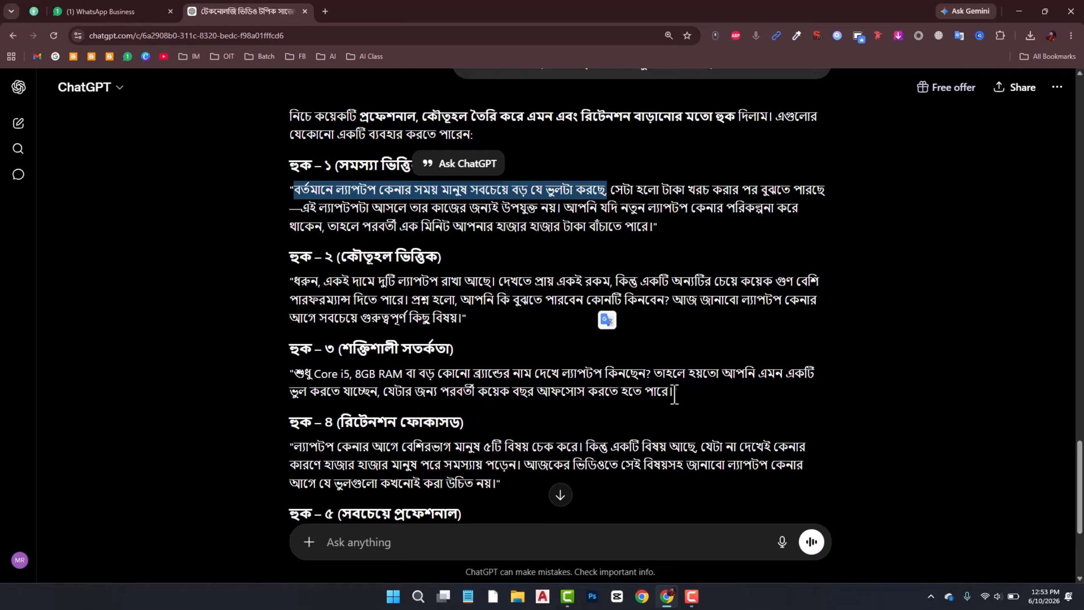
left_click_drag(676, 392, 294, 375)
key("ctrl+c")
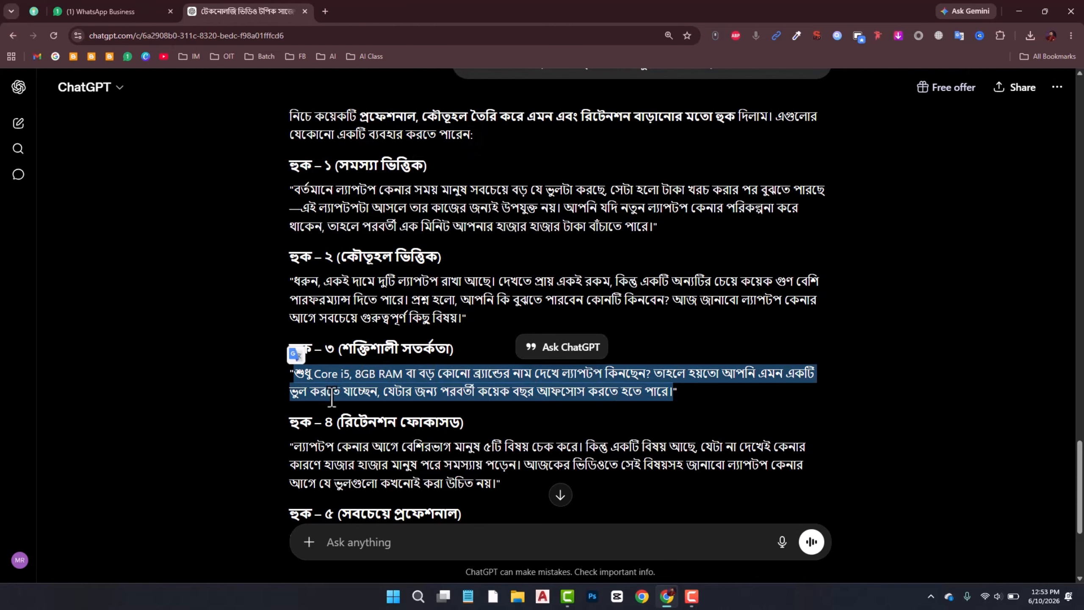
Switch to Notepad, maximize its window, and paste the copied hook into a new blank document.
left_click(474, 595)
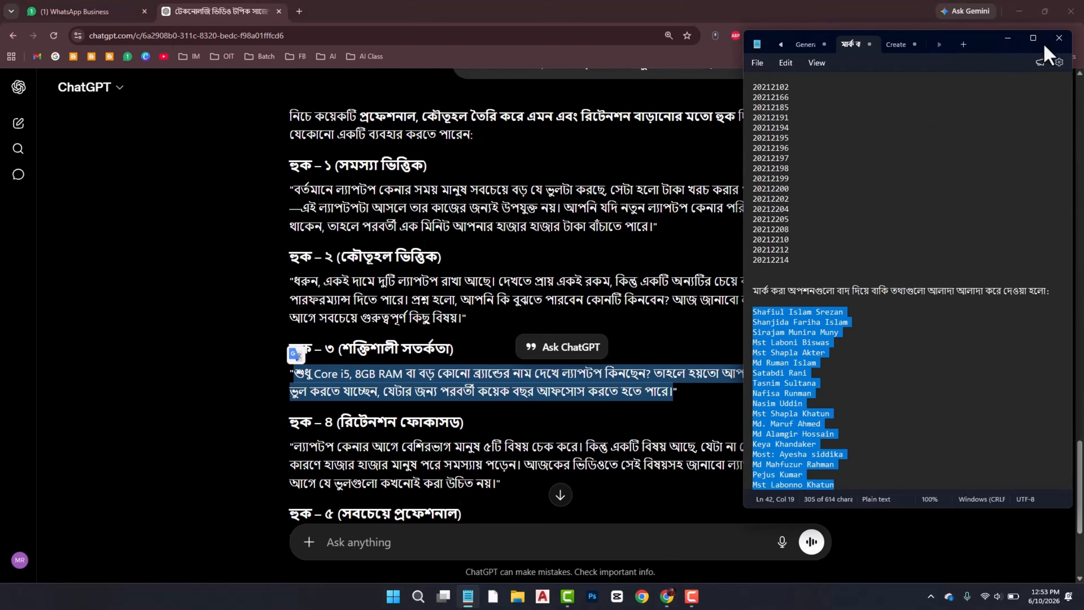
left_click(1031, 43)
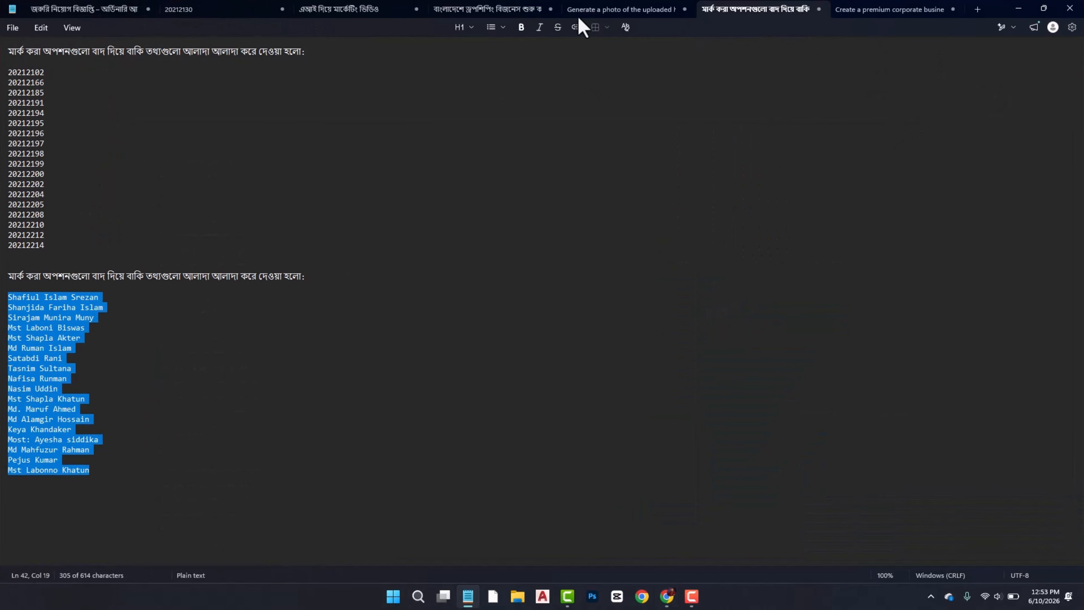
left_click(975, 8)
key("ctrl+v")
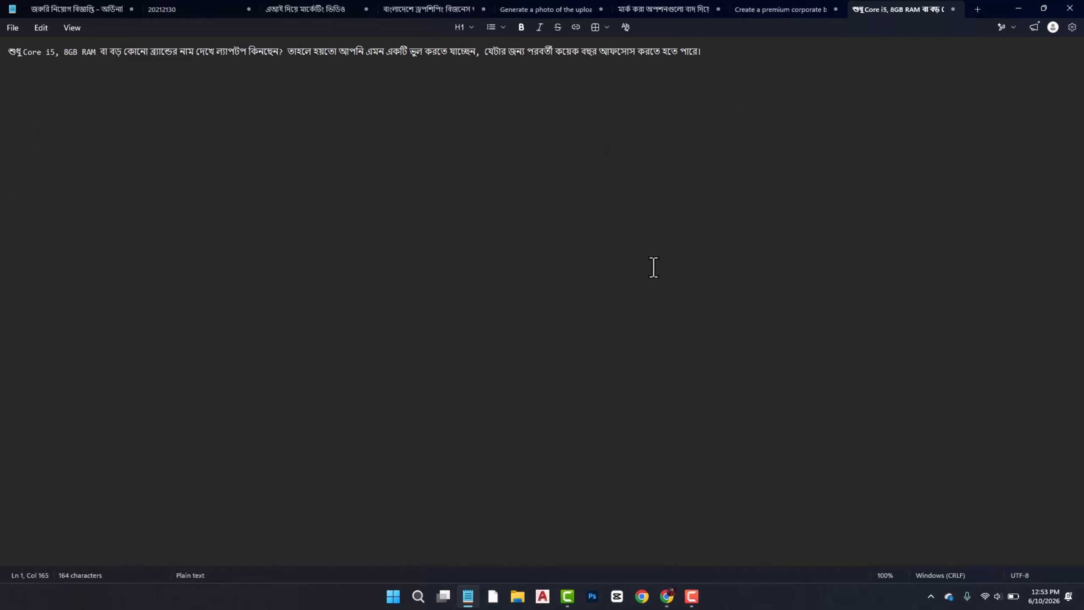
Copy the main-part paragraphs (মূল অংশ) of the ChatGPT script and paste them in Notepad below the hook, separated by a blank line.
key("Return")
key("Return")
left_click(667, 596)
scroll(556, 356, "up", 8)
scroll(554, 348, "up", 8)
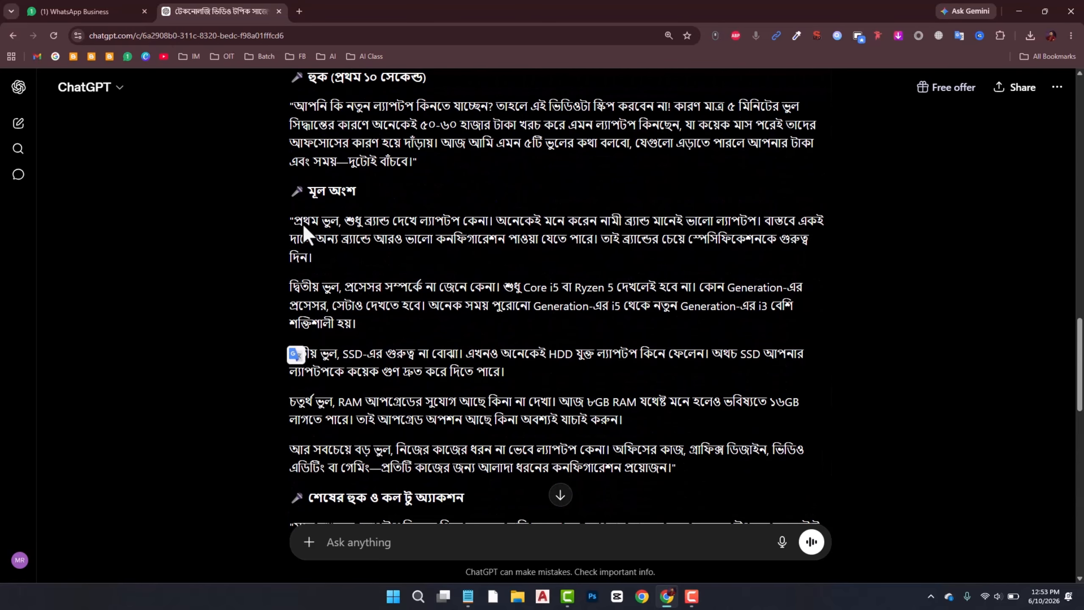
left_click_drag(303, 226, 681, 298)
scroll(497, 318, "down", 3)
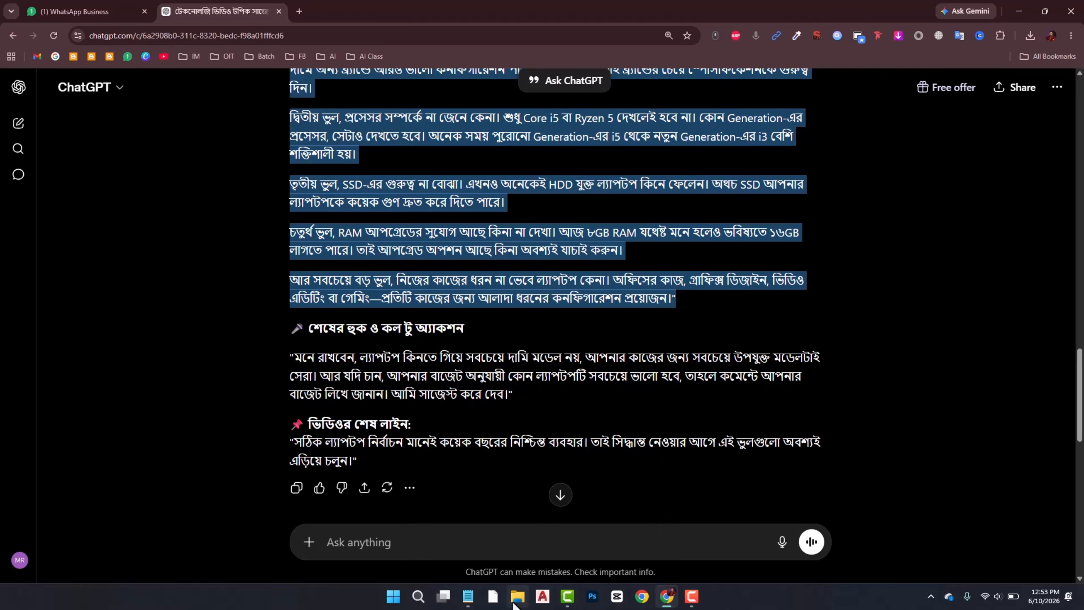
left_click(469, 596)
key("ctrl+v")
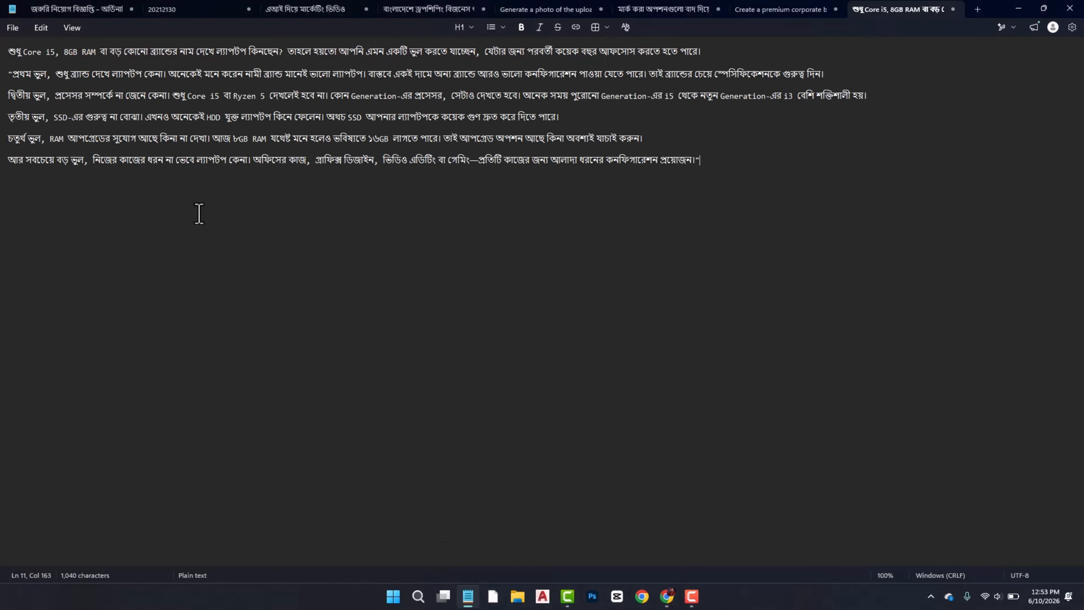
Copy the closing hook and call-to-action paragraph from ChatGPT and paste it in Notepad below the main part.
mouse_move(667, 602)
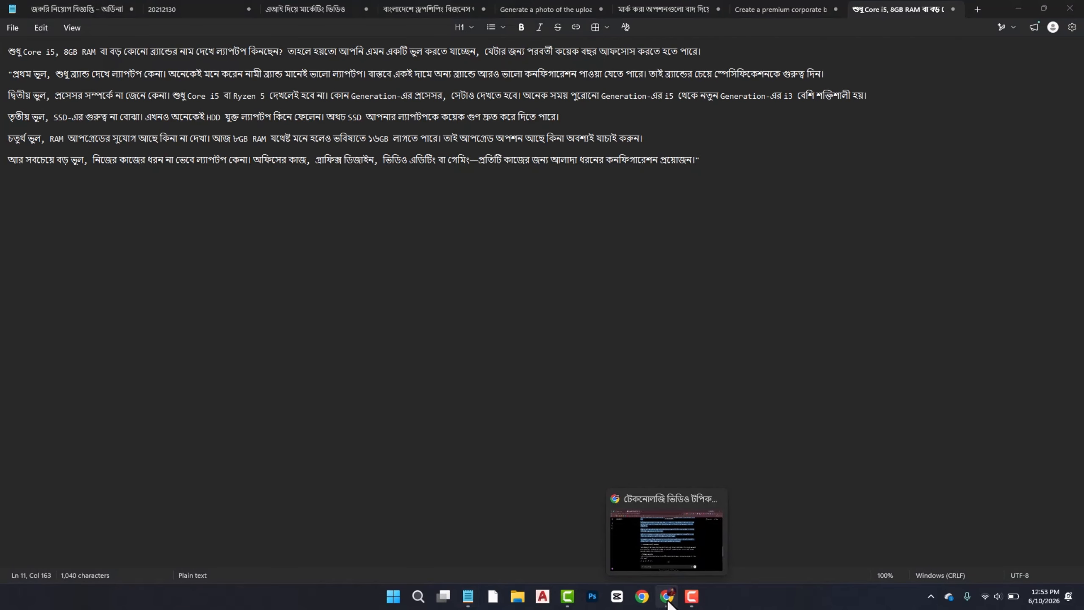
left_click(666, 551)
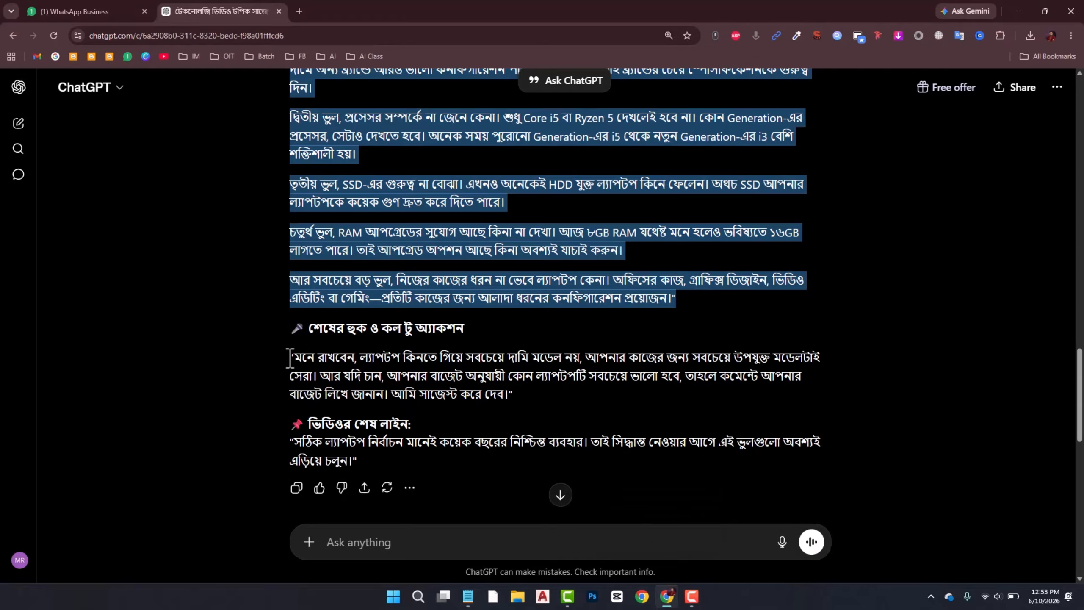
left_click_drag(289, 358, 543, 387)
key("ctrl+c")
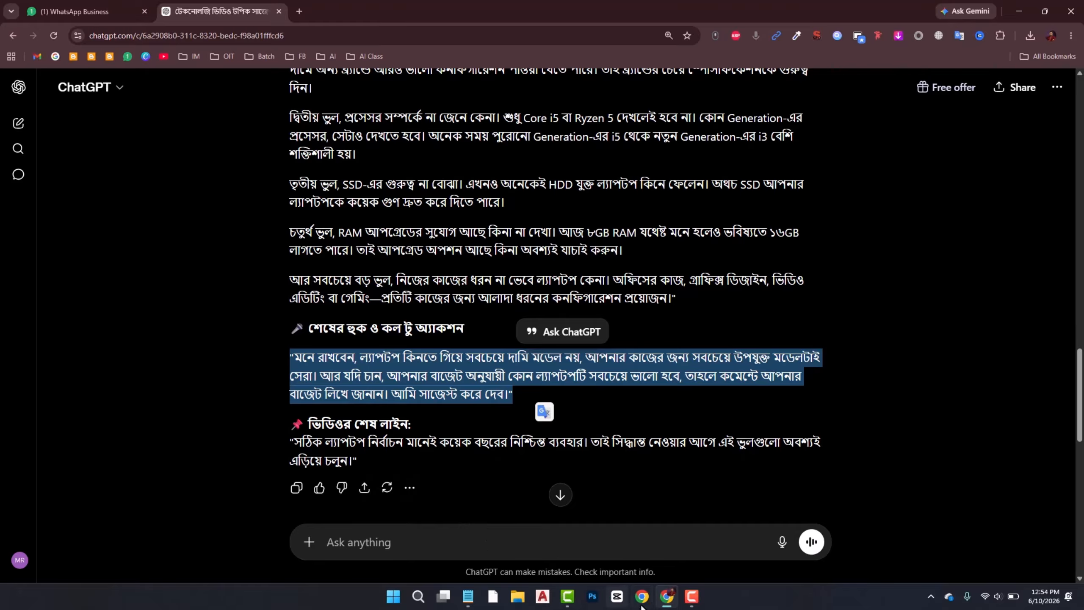
left_click(468, 597)
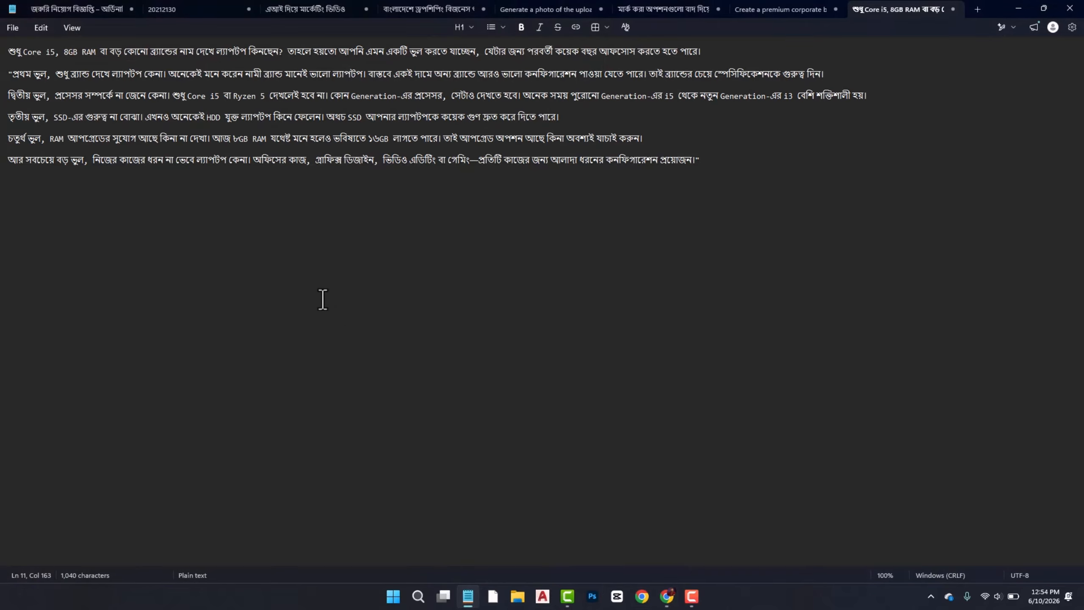
key("Return")
key("ctrl+v")
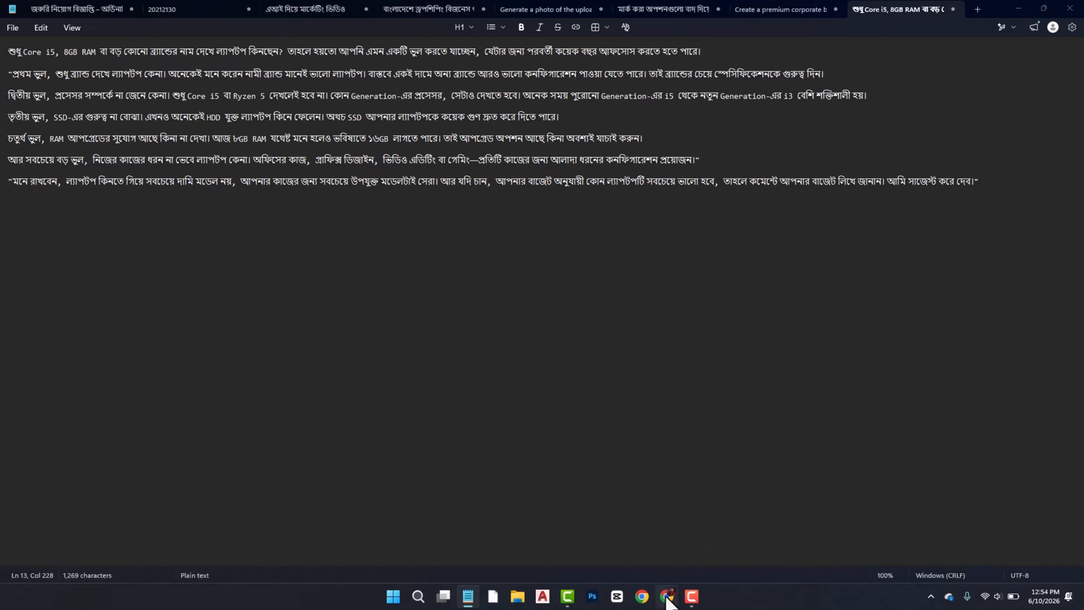
Copy the video's last line (ভিডিওর শেষ লাইন) from ChatGPT and paste it at the end of the Notepad script.
left_click(666, 597)
left_click_drag(366, 459, 282, 439)
key("ctrl+c")
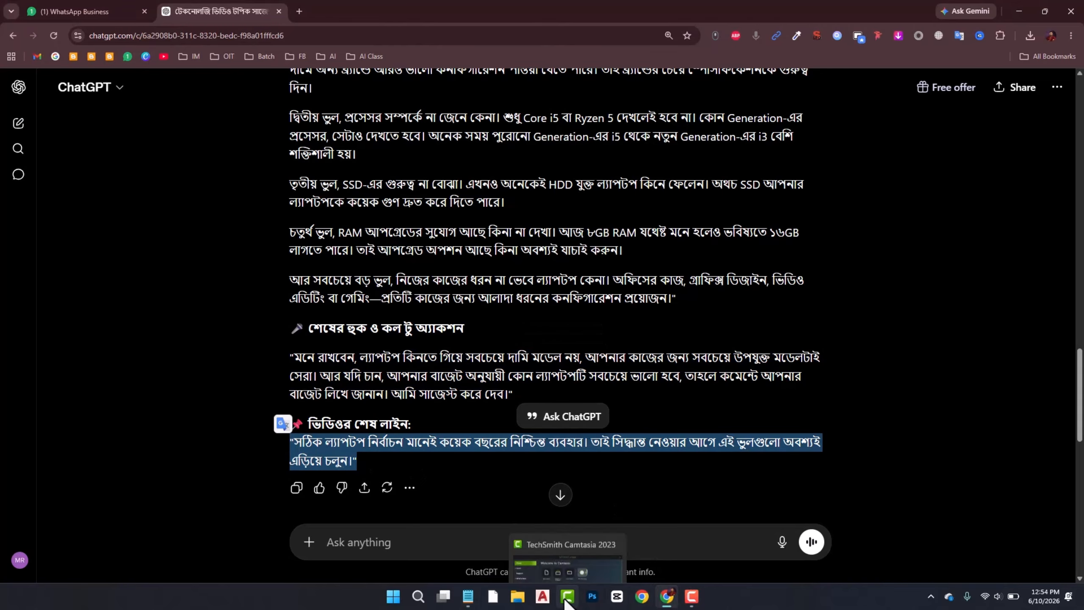
left_click(468, 596)
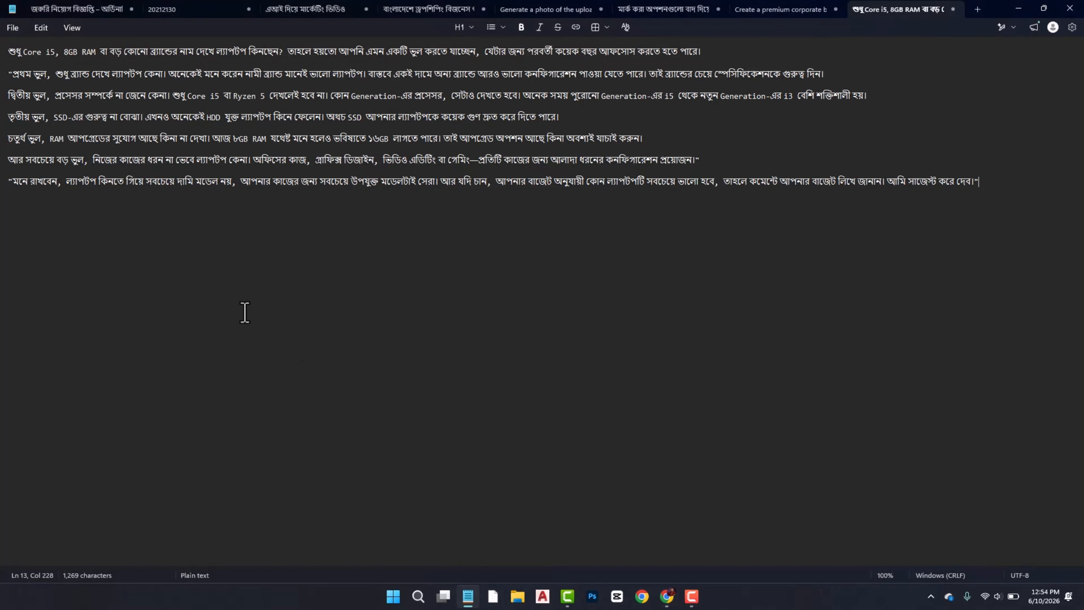
key("Return")
key("Return")
key("ctrl+v")
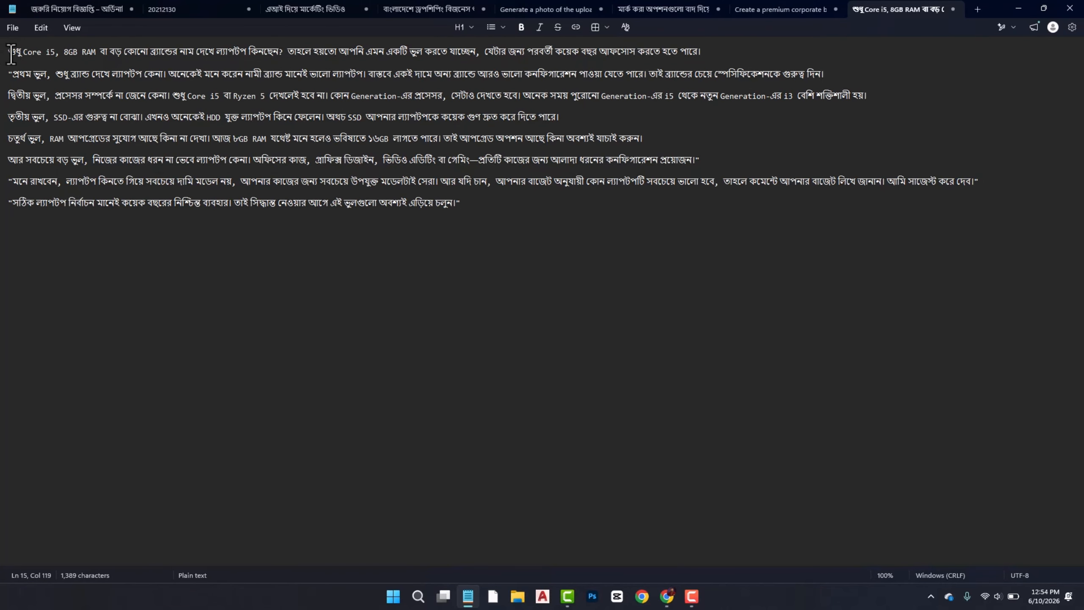
Select the entire script in Notepad, then return to the browser and replace the ChatGPT tab with a new one.
left_click_drag(8, 52, 496, 224)
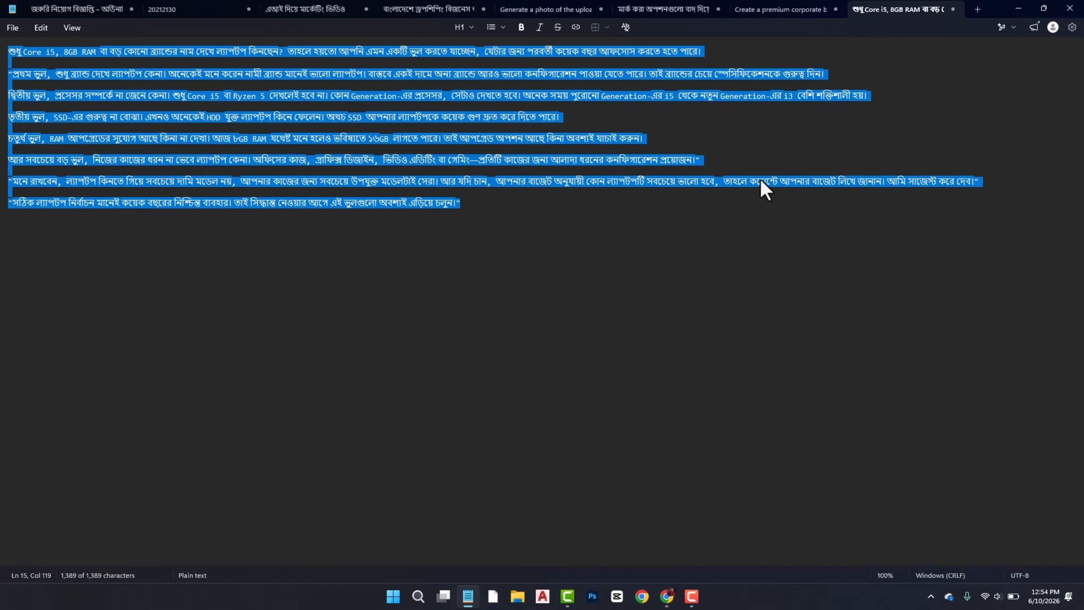
left_click(1016, 9)
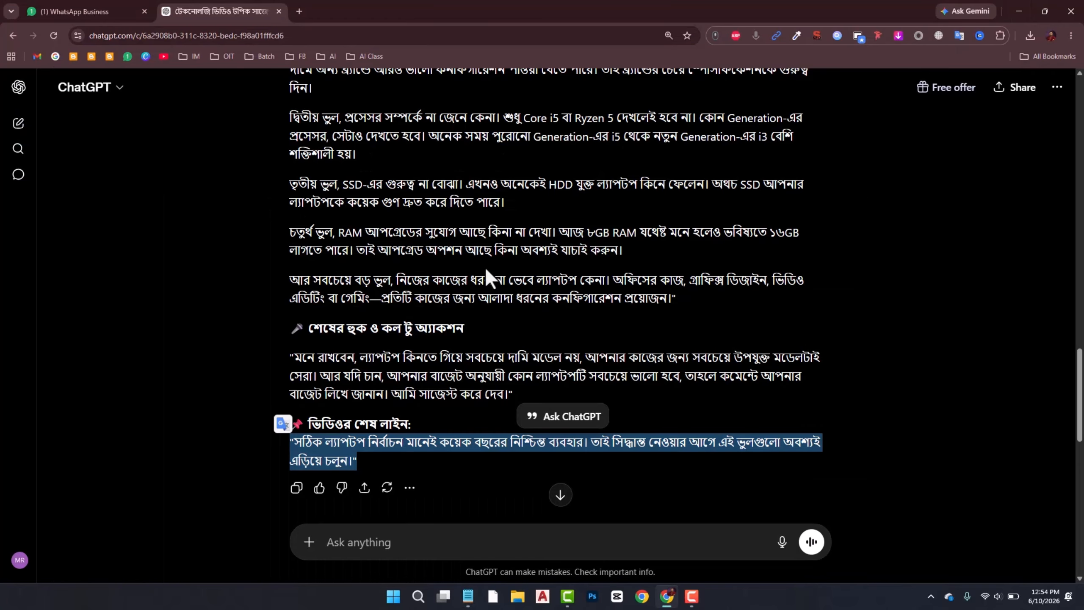
left_click(292, 15)
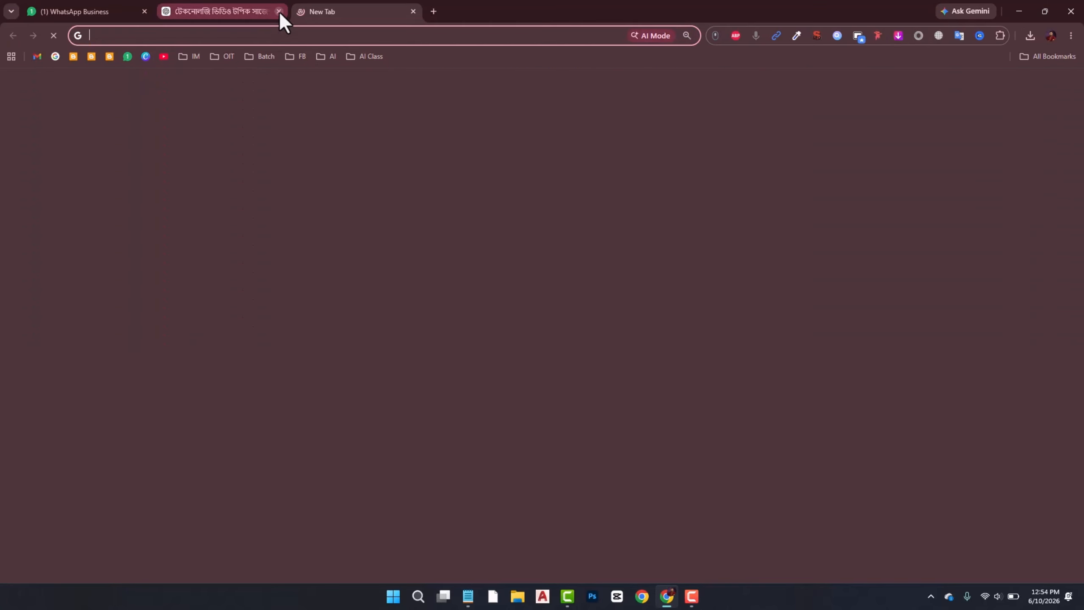
left_click(278, 11)
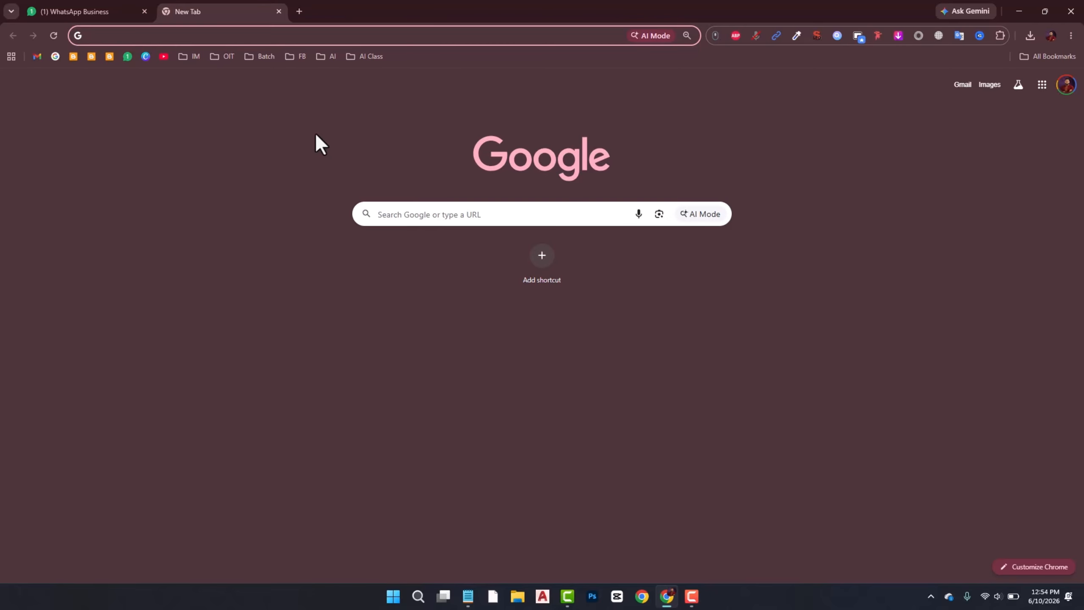
Search Google for "google ai studio".
type("googl")
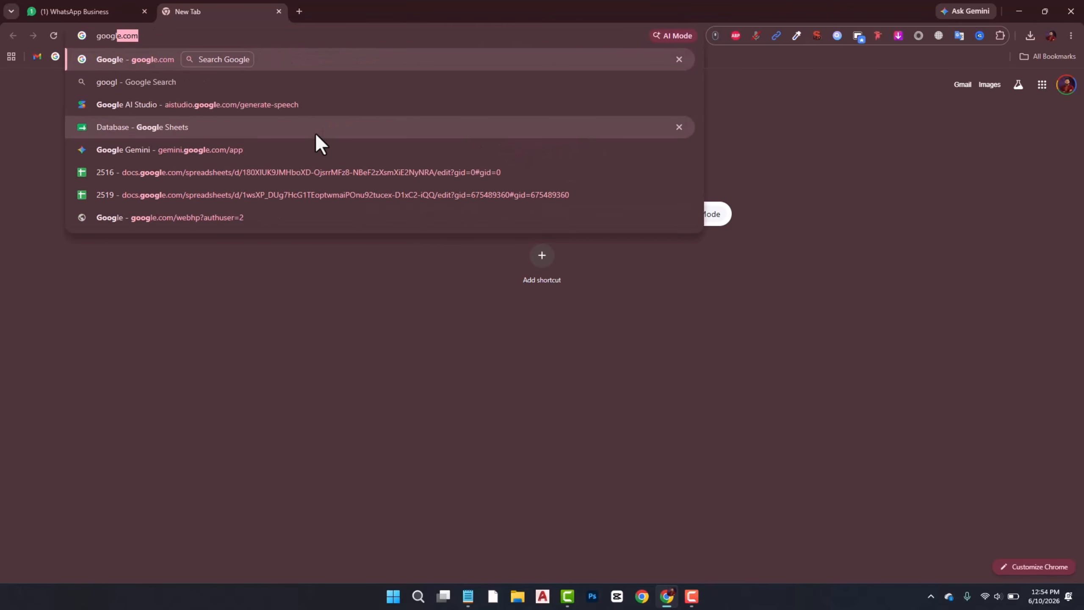
type("e ai")
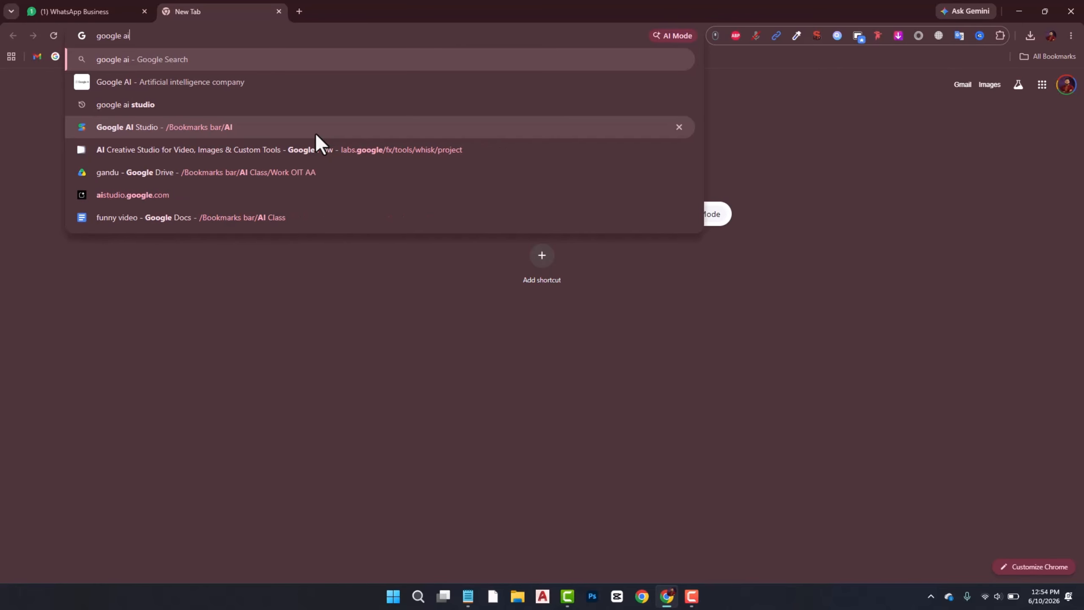
key("Down")
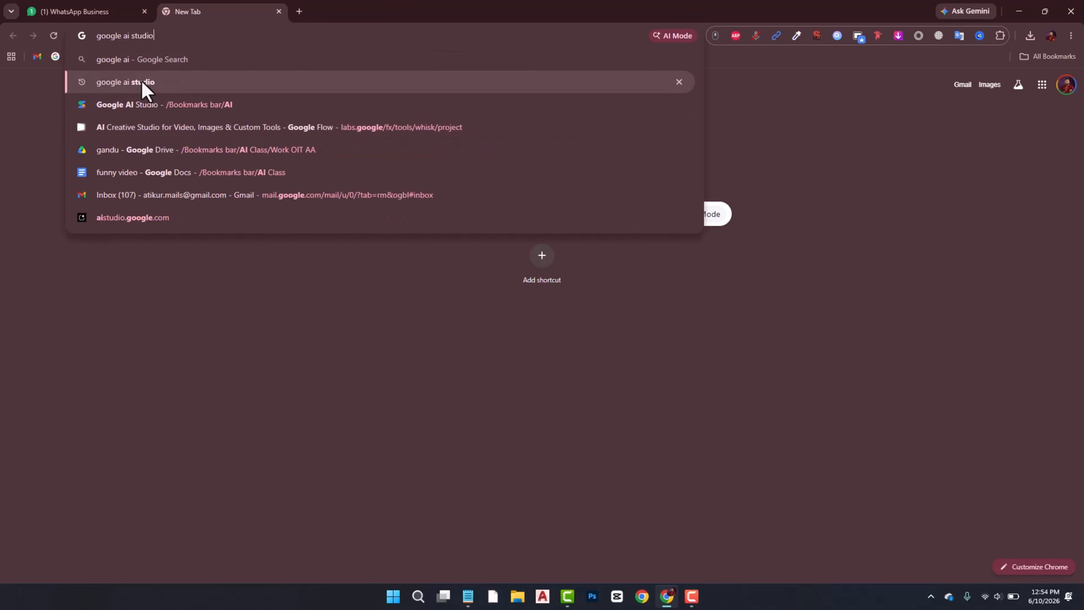
left_click(140, 80)
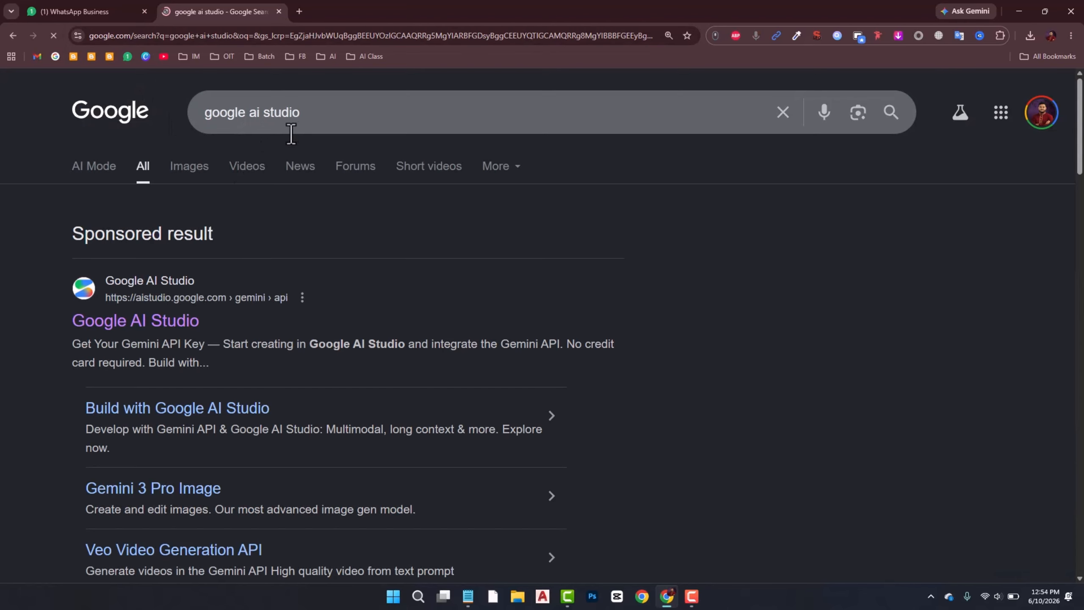
Open the non-sponsored Google AI Studio result from aistudio.google.com and continue past the introductory terms notice.
scroll(170, 305, "down", 6)
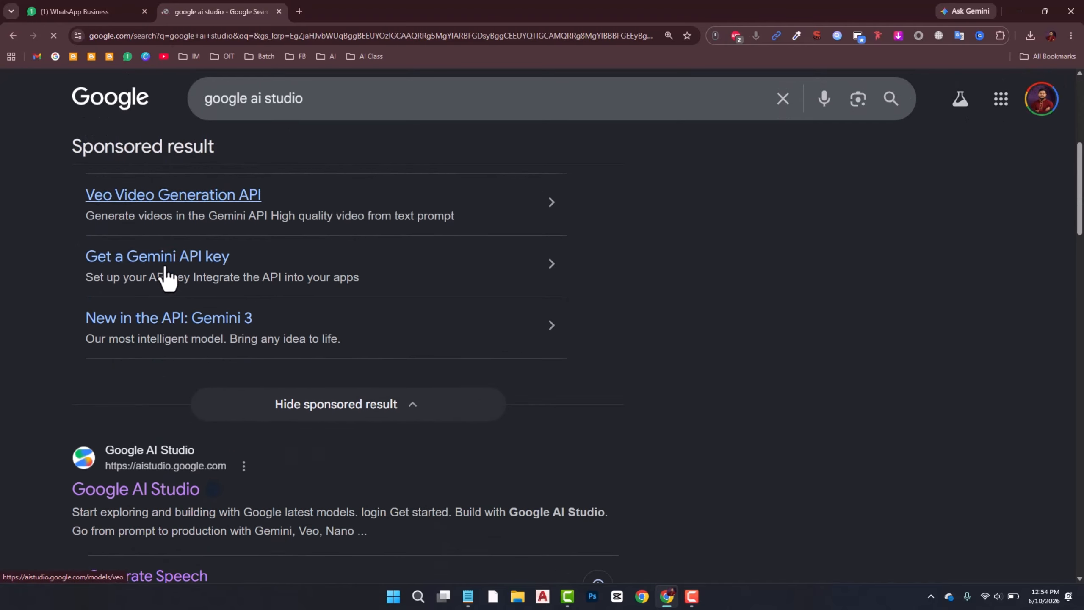
scroll(166, 277, "down", 3)
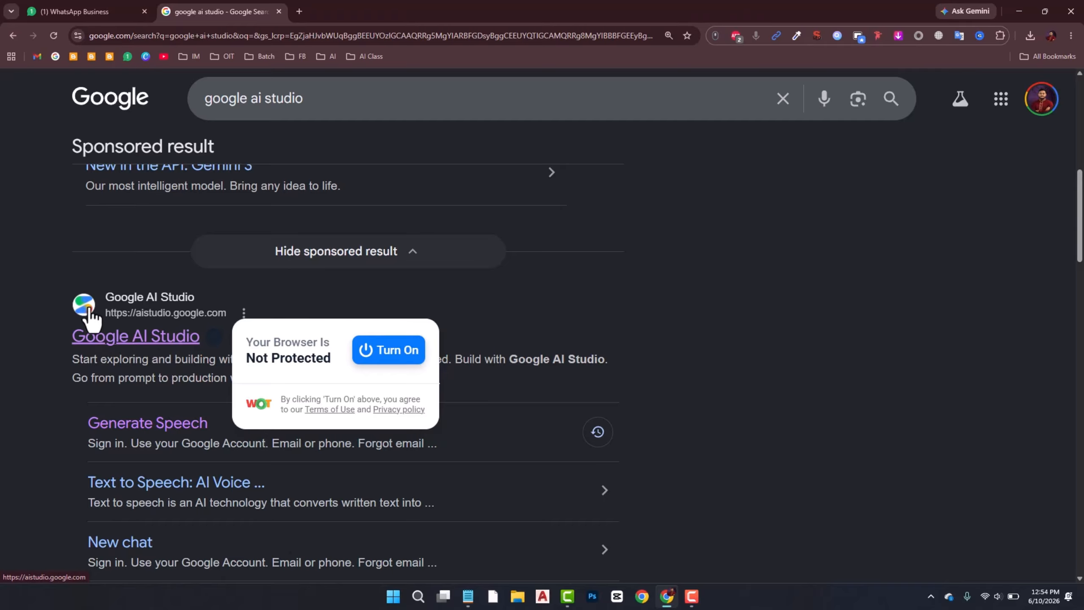
left_click(120, 342)
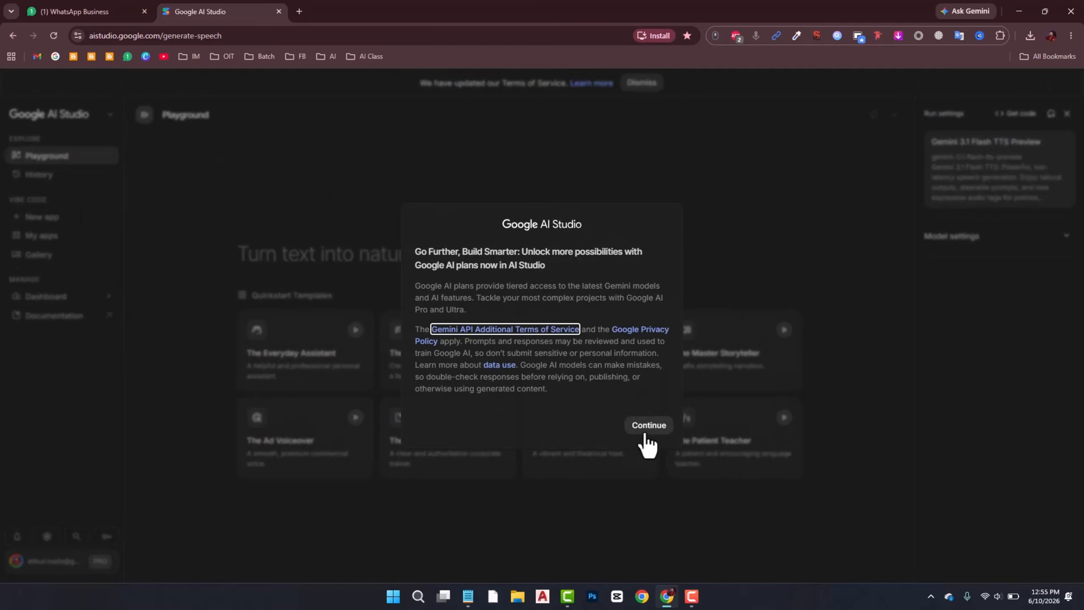
left_click(646, 434)
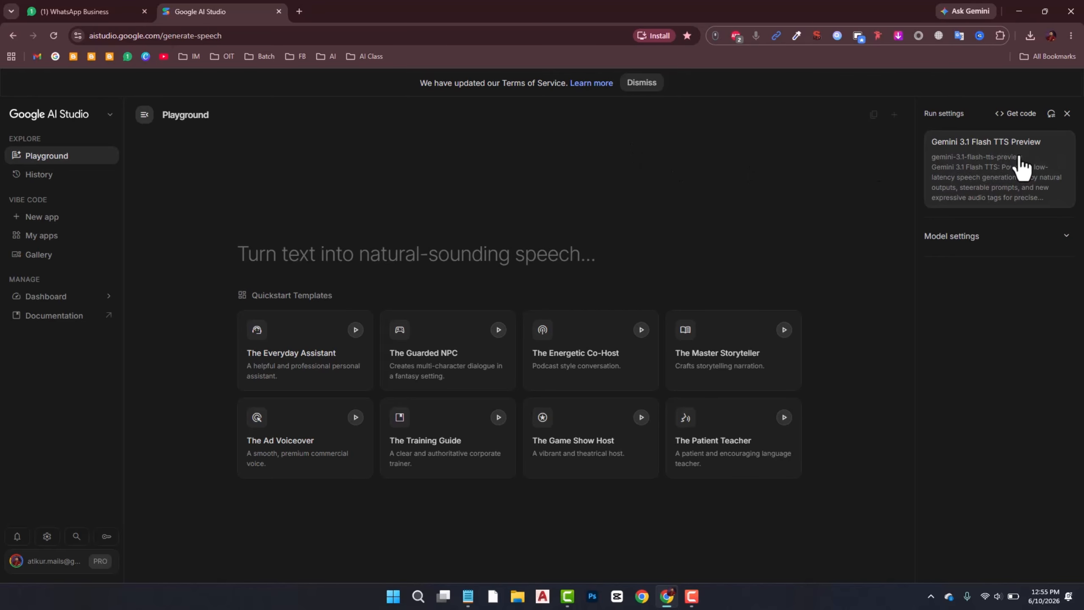
Choose Gemini 2.5 Pro Preview TTS as the speech model and expand its model settings.
left_click(1011, 167)
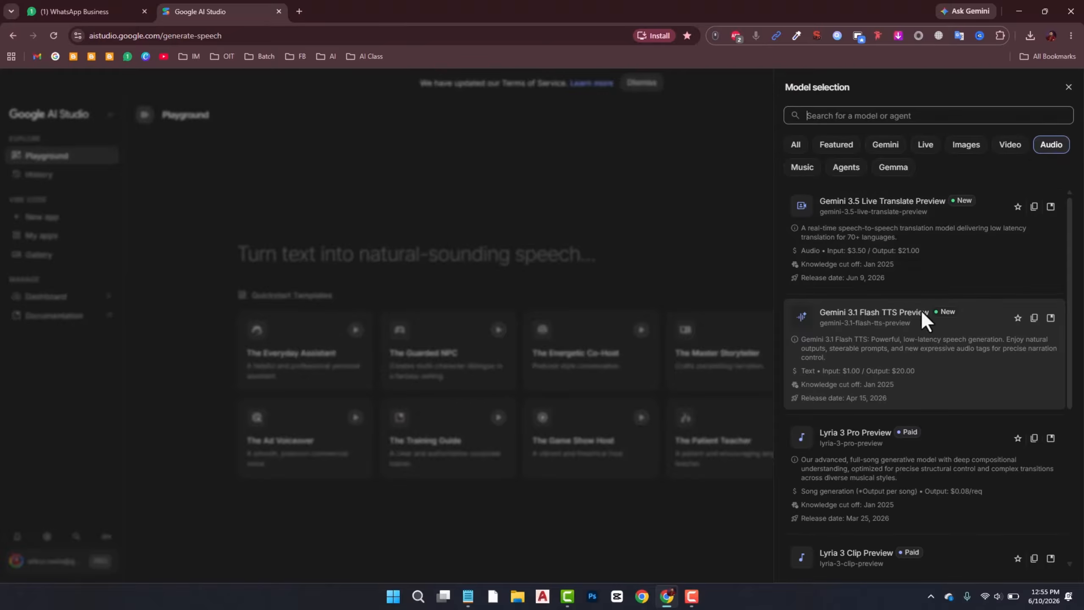
scroll(921, 311, "down", 6)
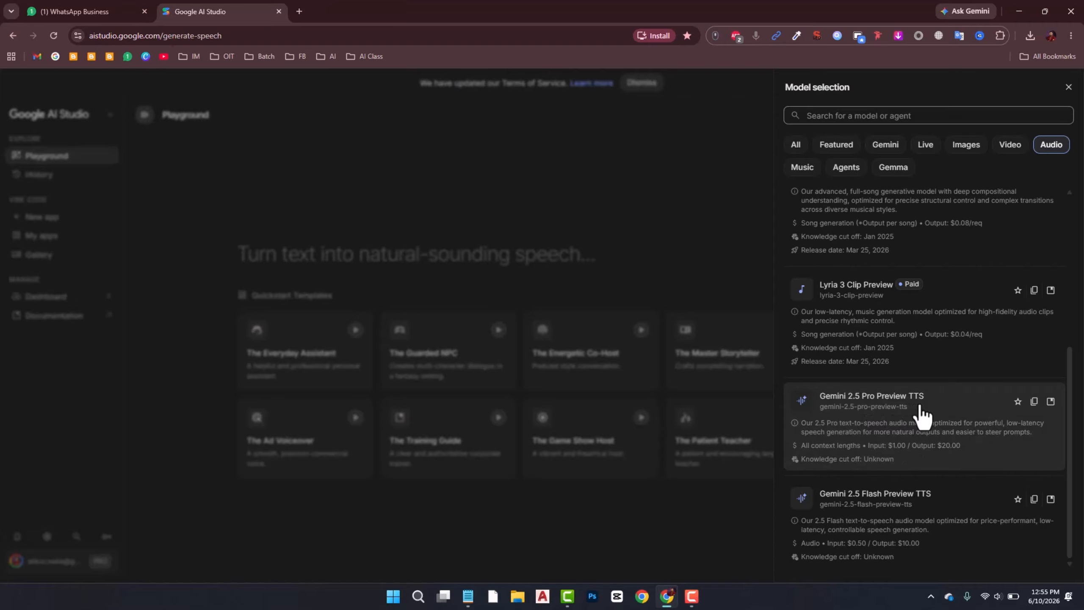
left_click(876, 420)
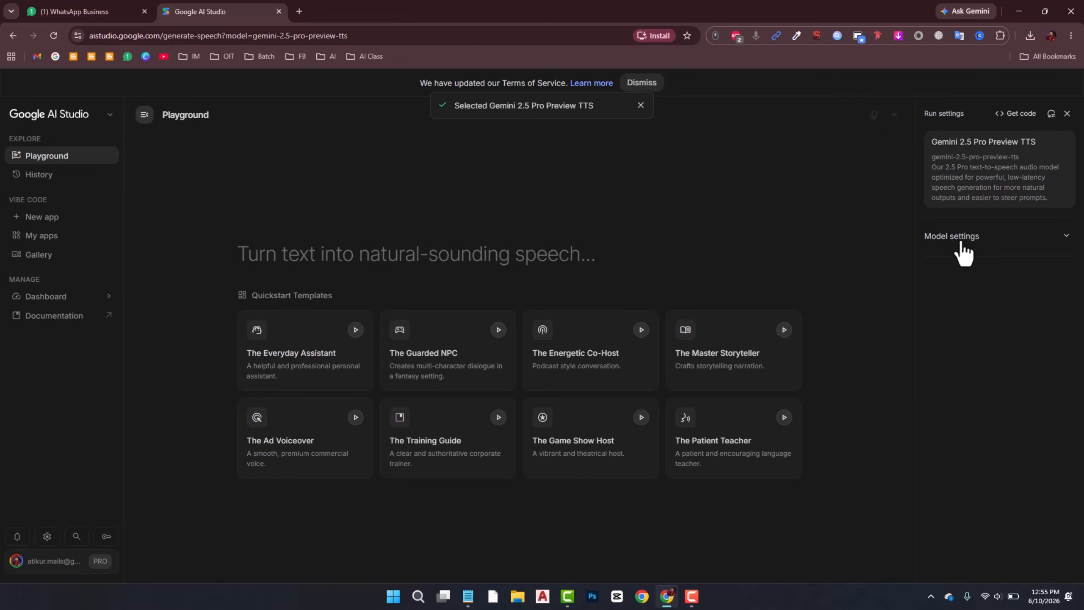
left_click(963, 252)
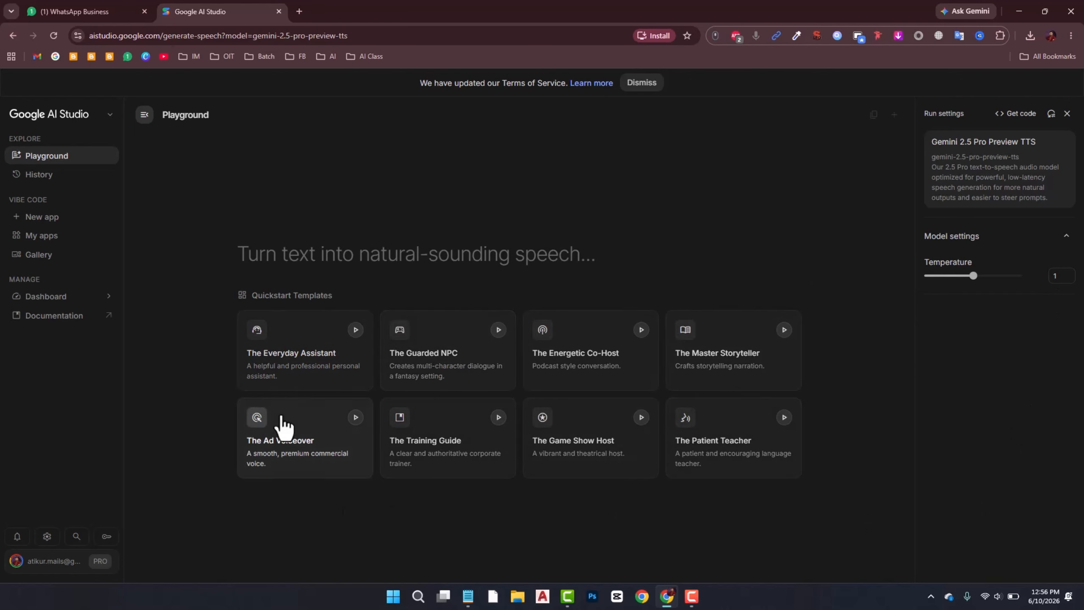
Start a blank speech prompt and set Speaker 1's style to Empathetic and pace to Natural.
left_click(328, 264)
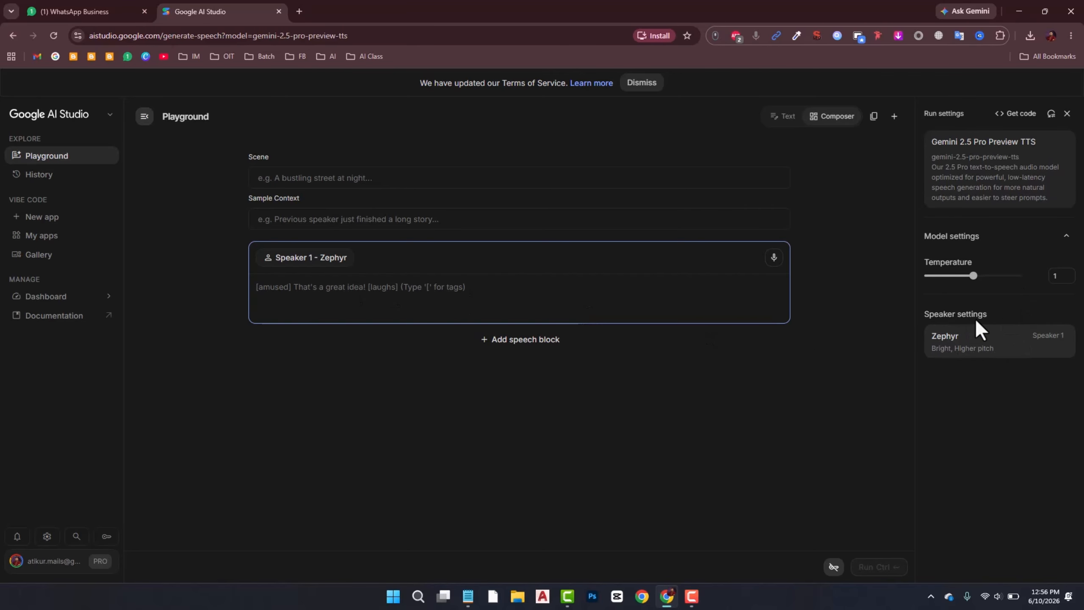
left_click(983, 349)
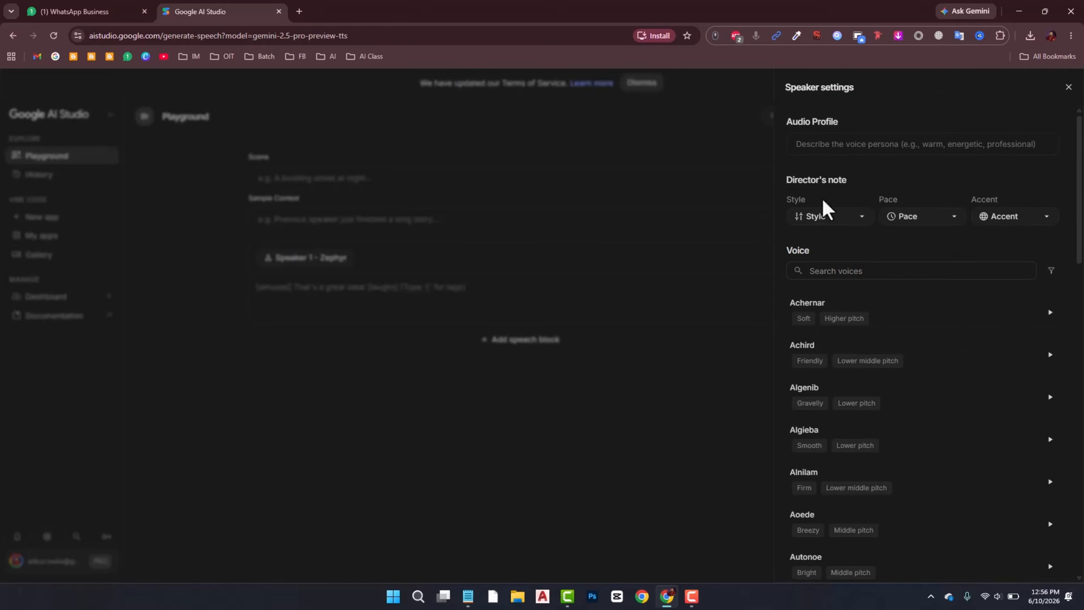
left_click(825, 218)
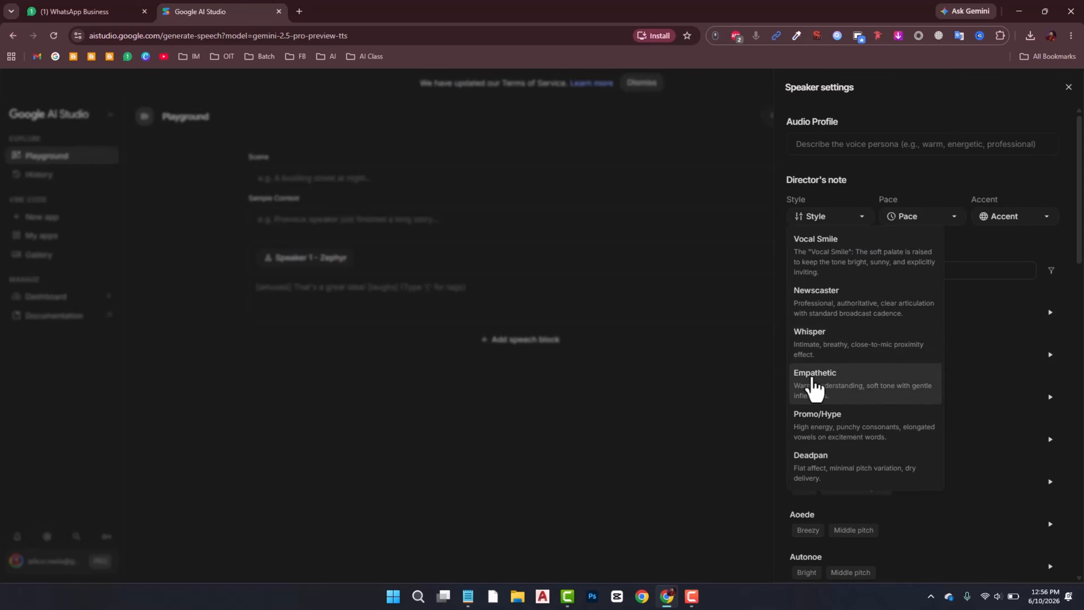
left_click(826, 387)
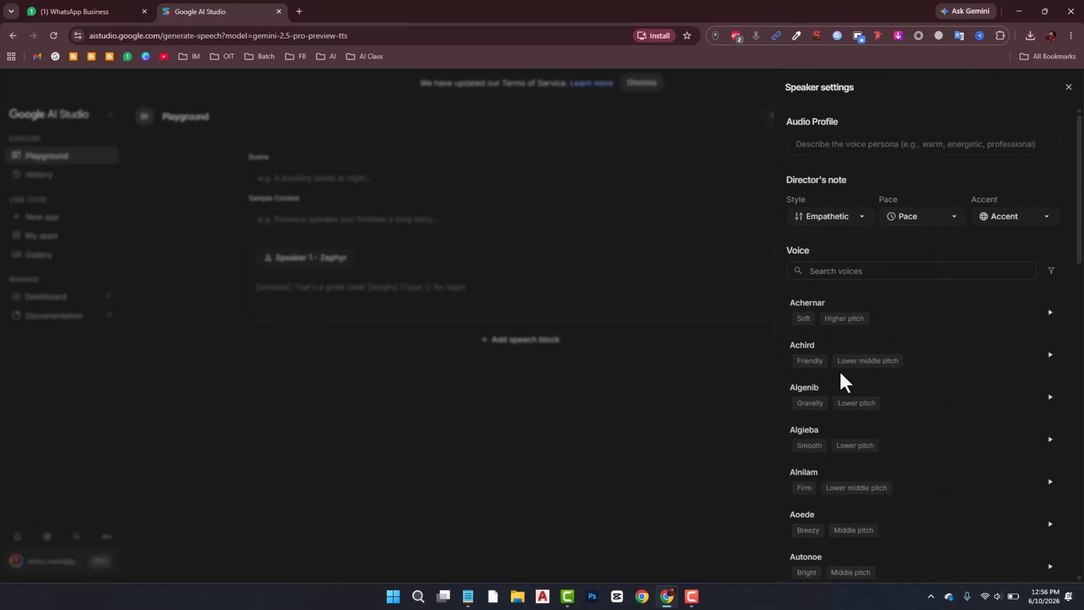
left_click(917, 218)
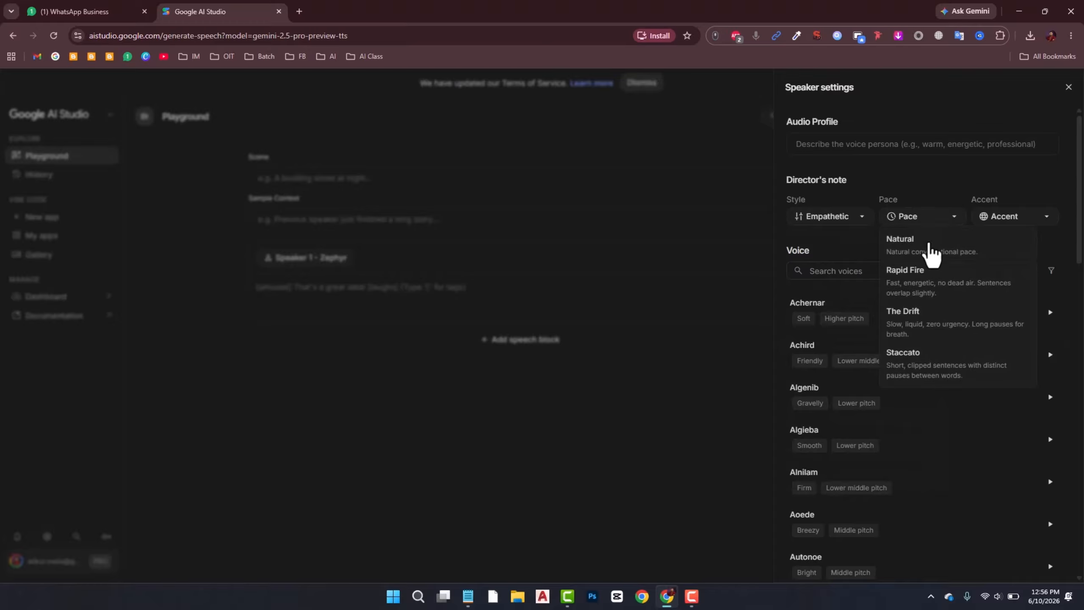
left_click(917, 244)
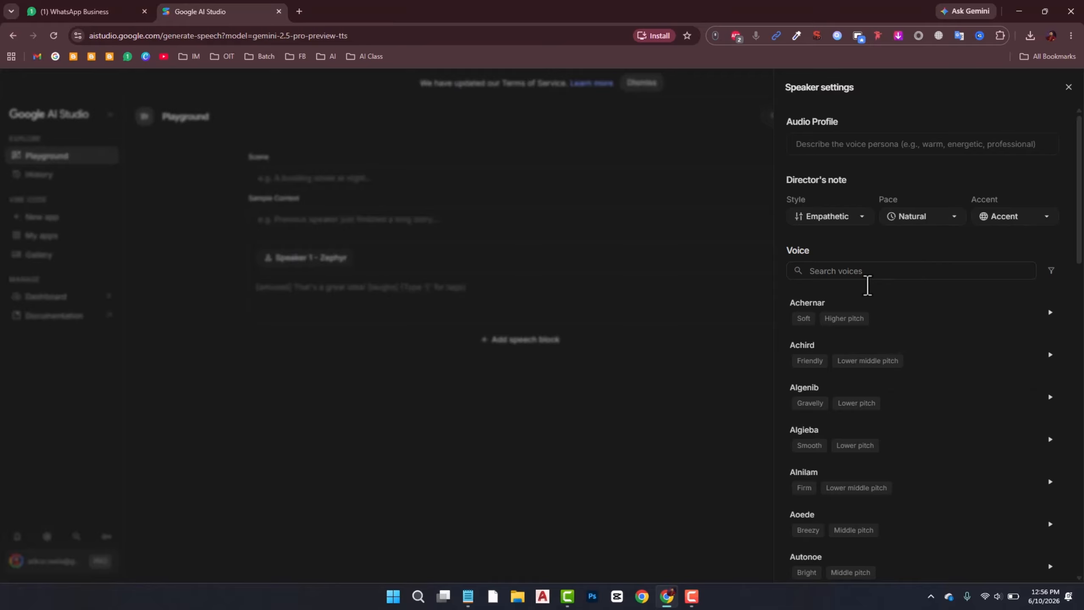
Choose Orus (Firm, Lower middle pitch) as Speaker 1's voice and close the speaker settings.
scroll(811, 325, "down", 3)
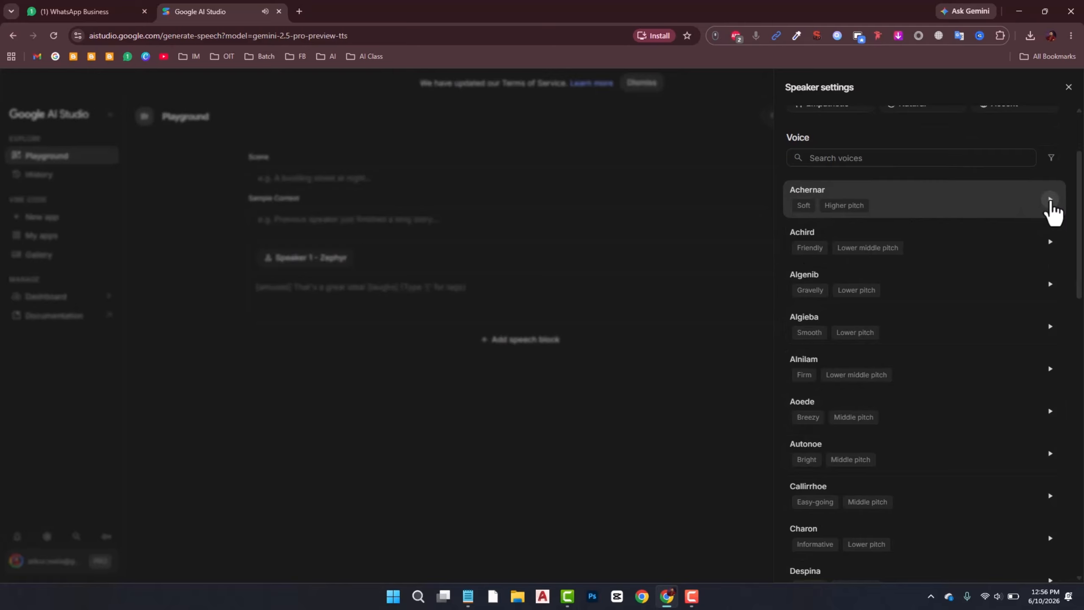
scroll(876, 339, "down", 5)
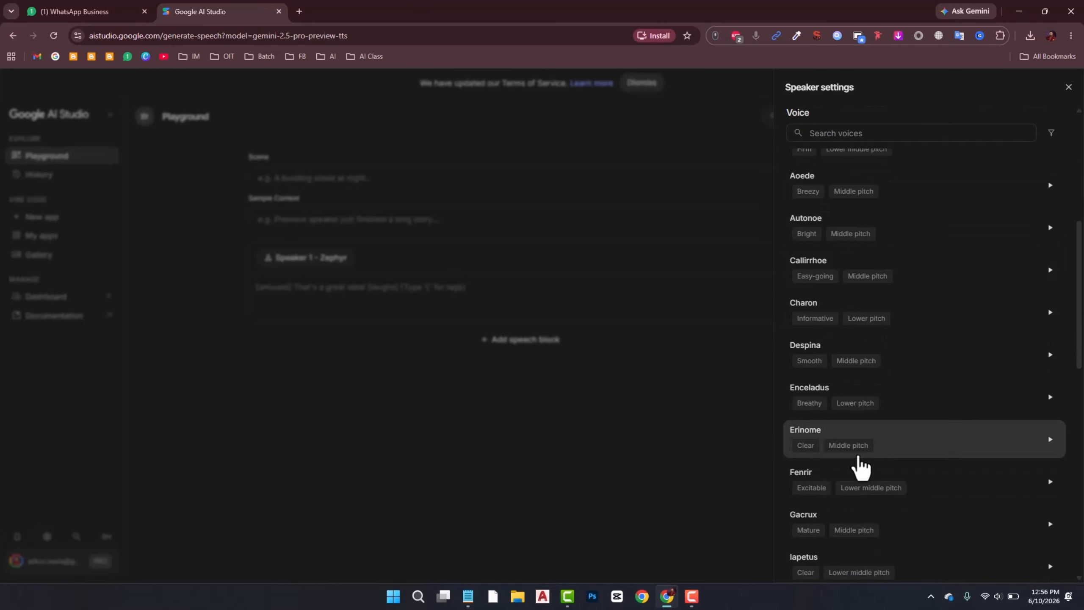
scroll(883, 411, "down", 4)
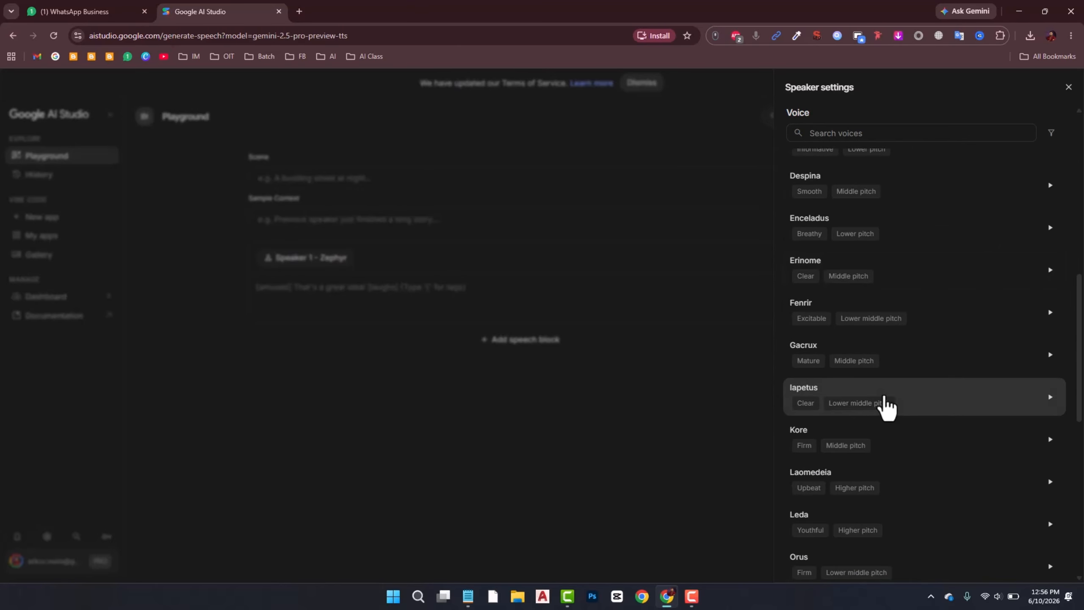
scroll(885, 408, "down", 4)
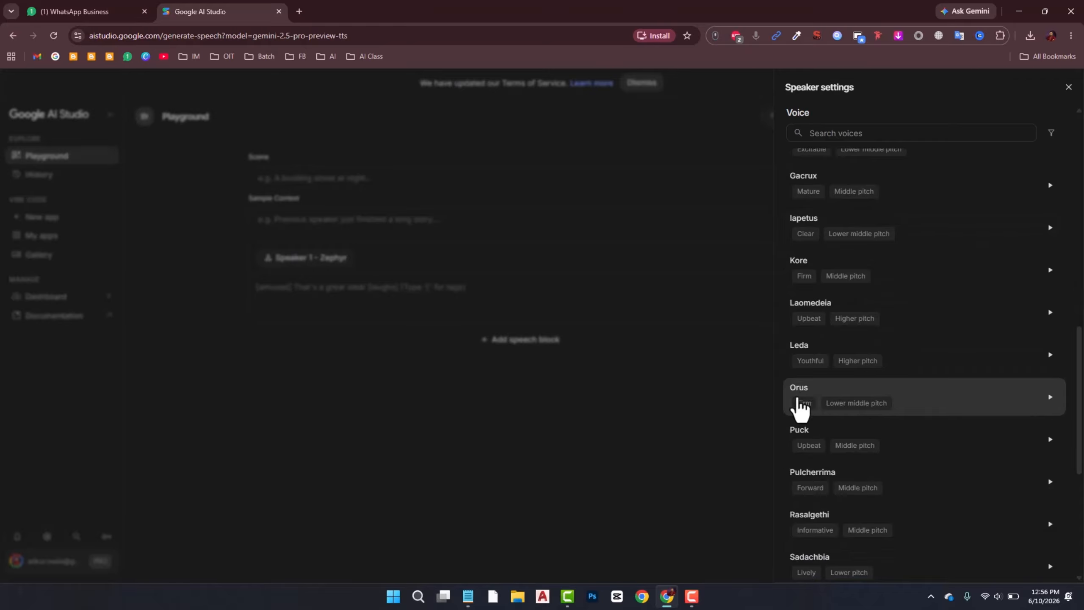
left_click(808, 395)
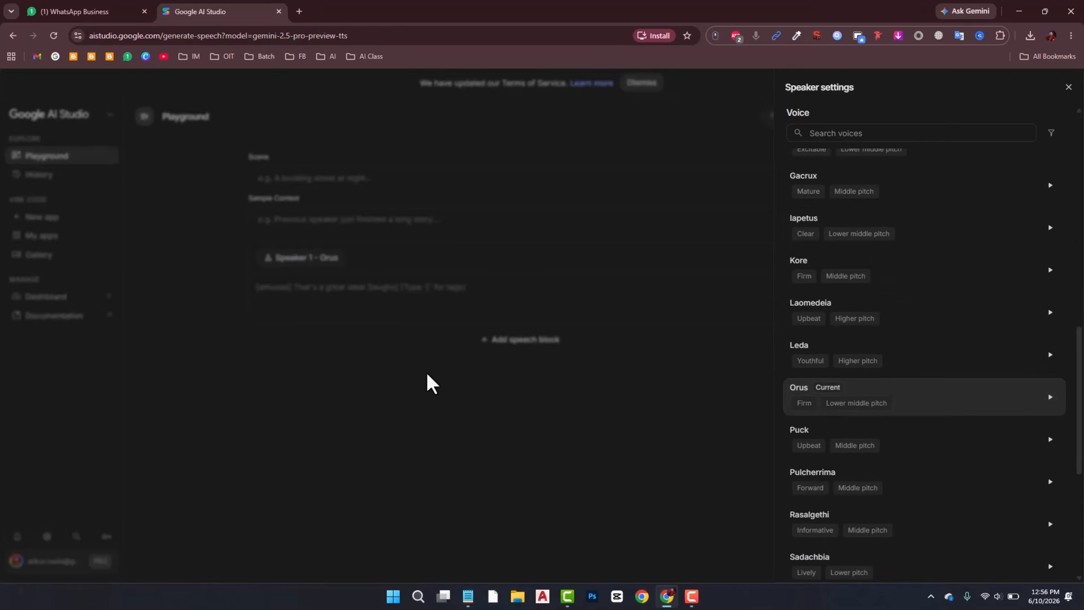
left_click(1068, 89)
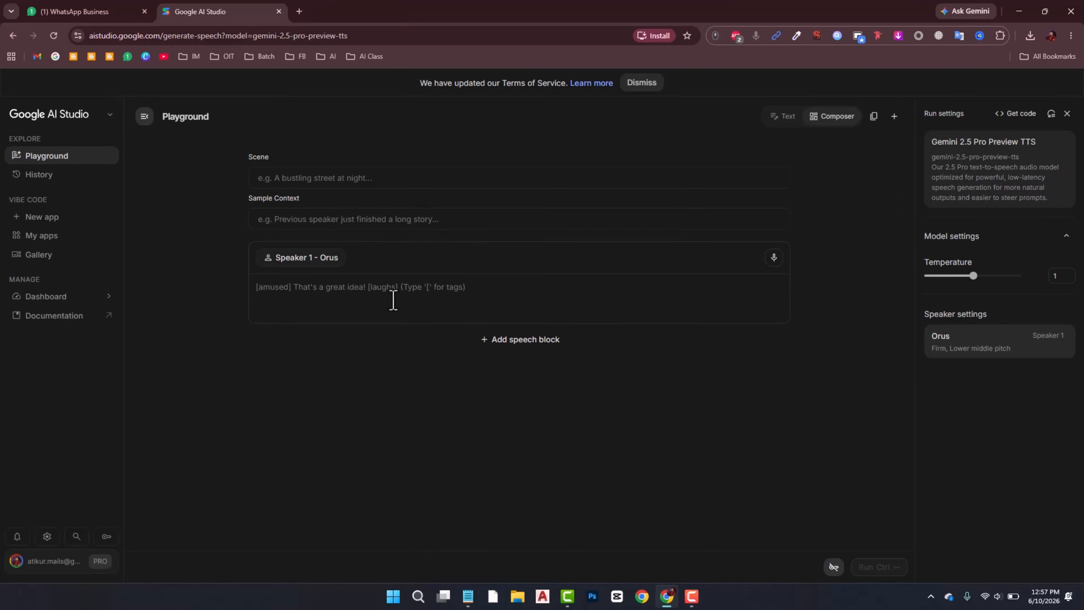
Paste the full Bengali laptop-buying script from Notepad into Speaker 1's speech block and run the speech generation.
left_click(355, 289)
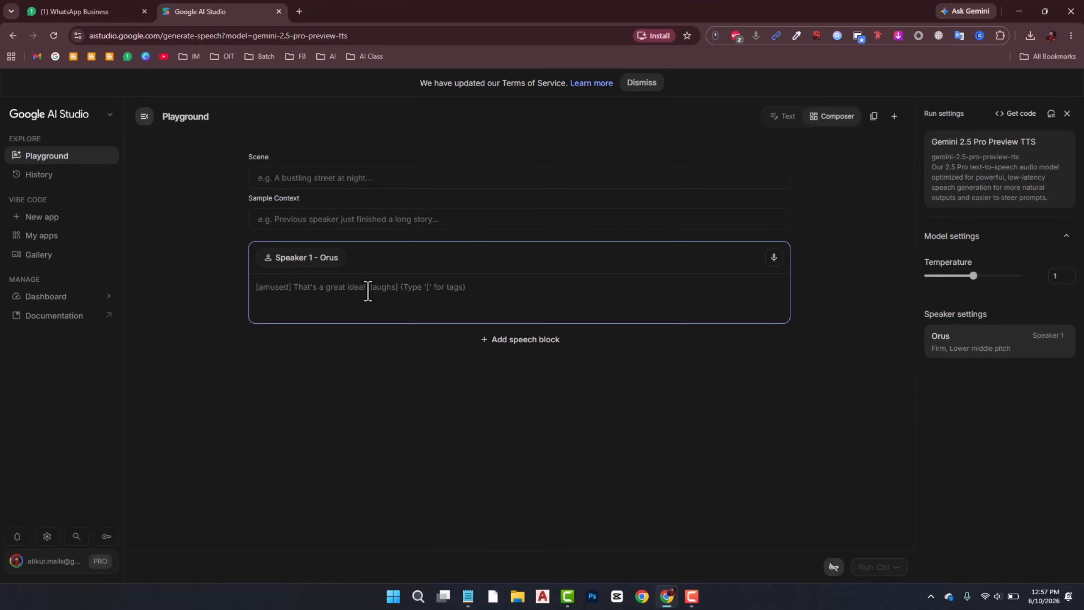
left_click(468, 596)
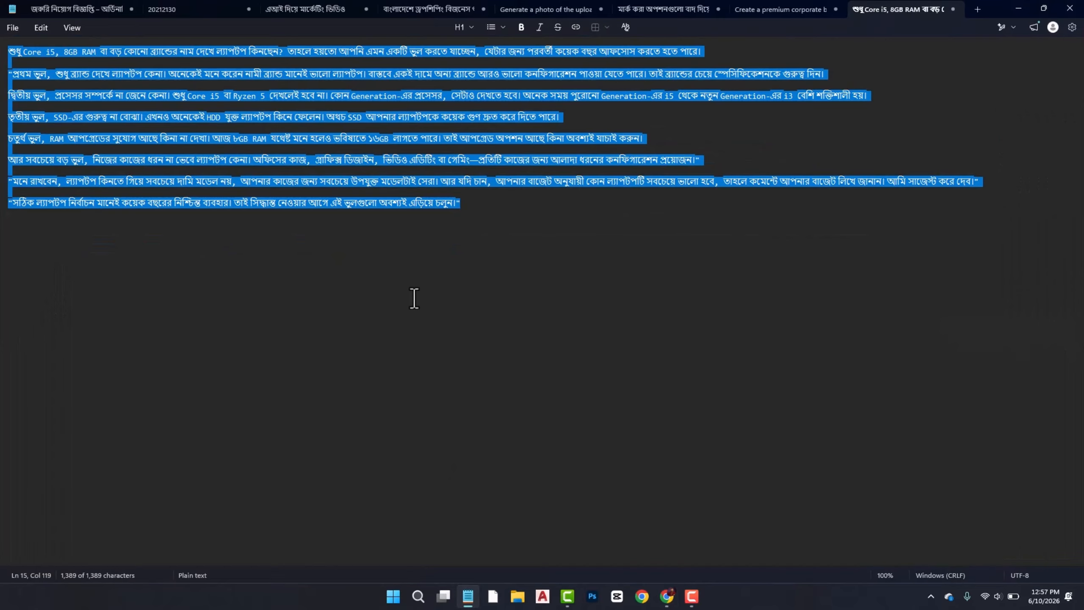
left_click(667, 596)
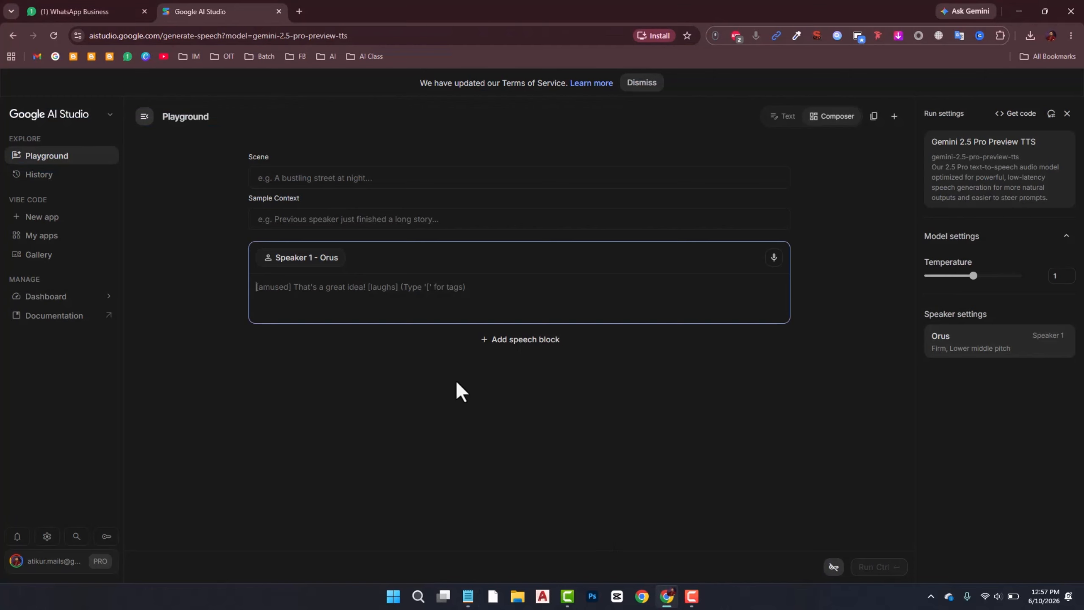
key("ctrl+v")
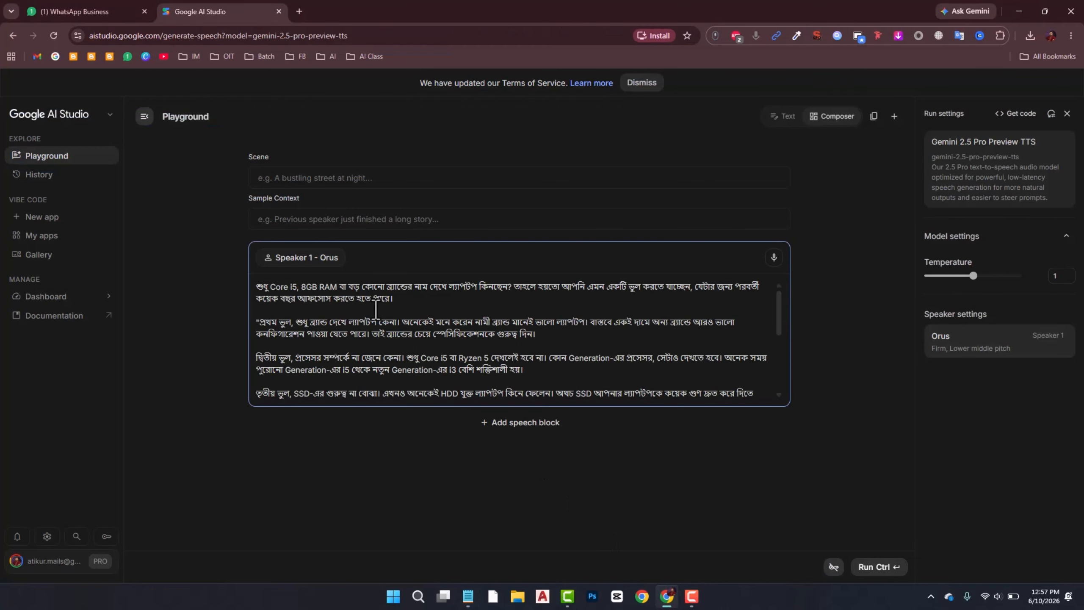
left_click(871, 570)
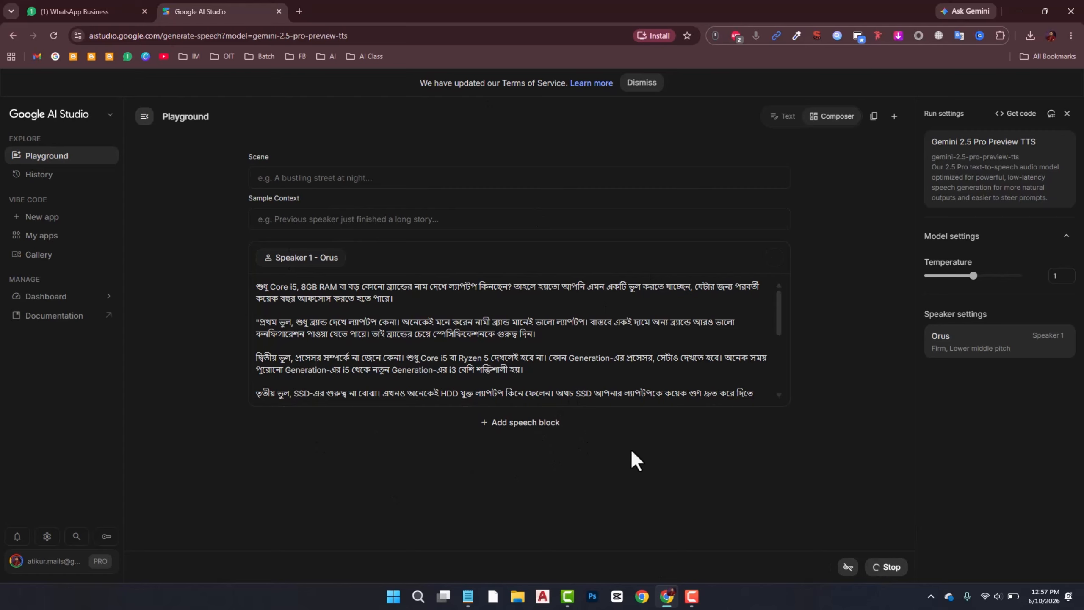
left_click(692, 597)
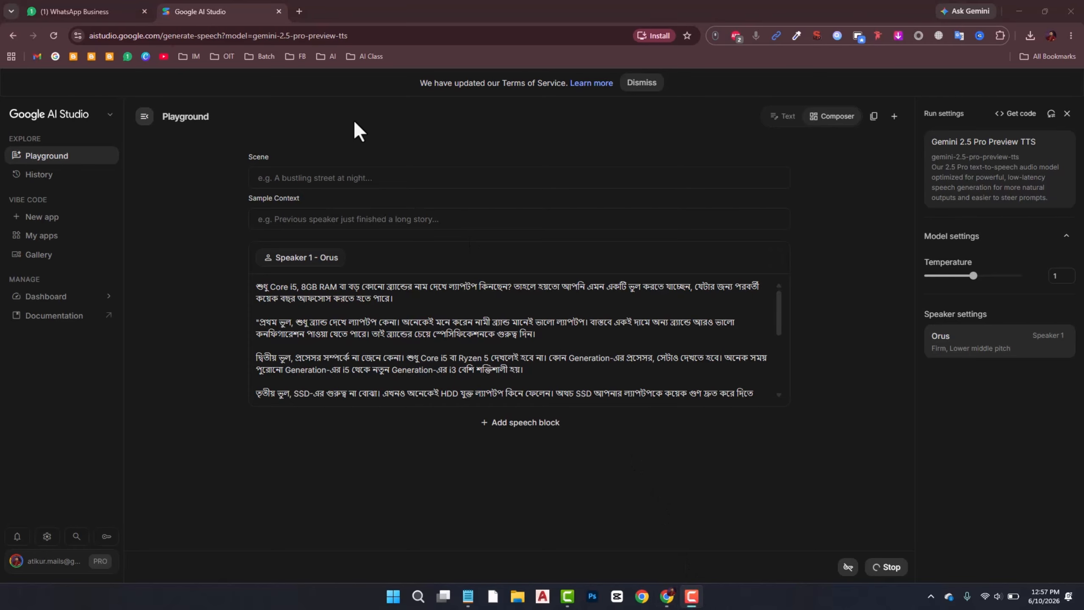